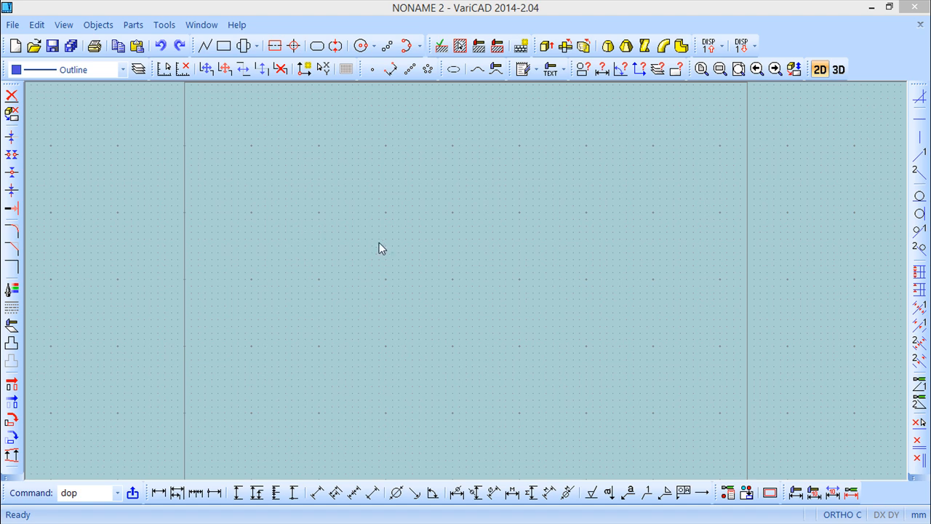
{"action": "scroll", "coordinate": [379, 243], "scroll_direction": "up", "scroll_amount": 2}
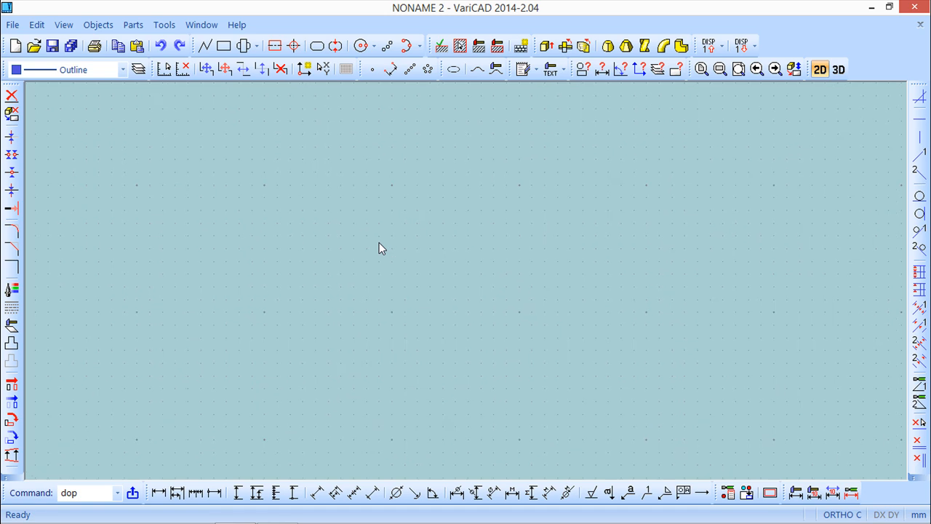
{"action": "scroll", "coordinate": [377, 247], "scroll_direction": "down", "scroll_amount": 2}
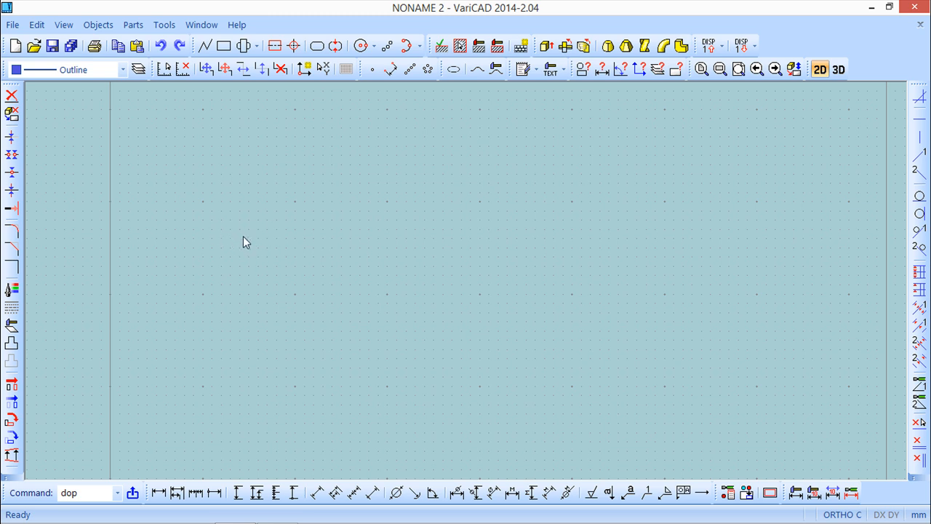
{"action": "scroll", "coordinate": [297, 252], "scroll_direction": "down", "scroll_amount": 2}
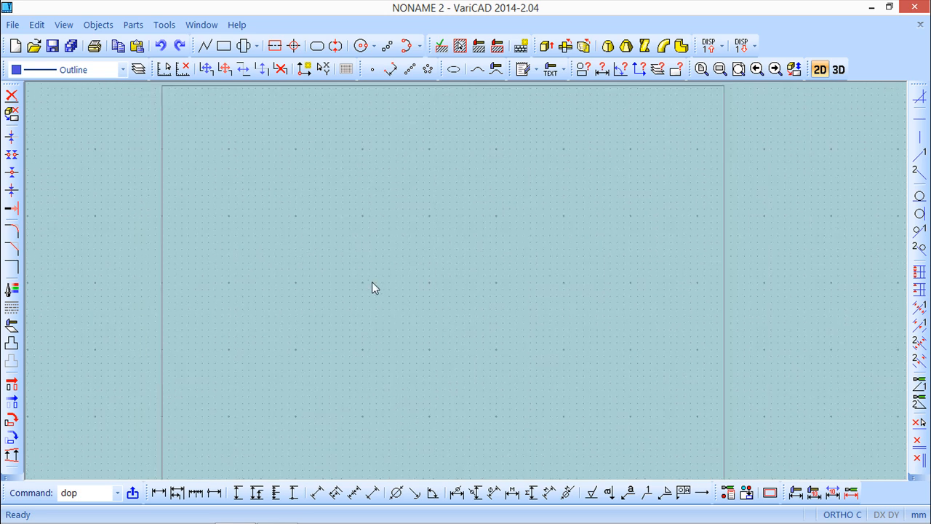
{"action": "scroll", "coordinate": [372, 282], "scroll_direction": "up", "scroll_amount": 1}
{"action": "scroll", "coordinate": [372, 281], "scroll_direction": "down", "scroll_amount": 2}
{"action": "scroll", "coordinate": [372, 281], "scroll_direction": "up", "scroll_amount": 4}
{"action": "scroll", "coordinate": [372, 283], "scroll_direction": "up", "scroll_amount": 2}
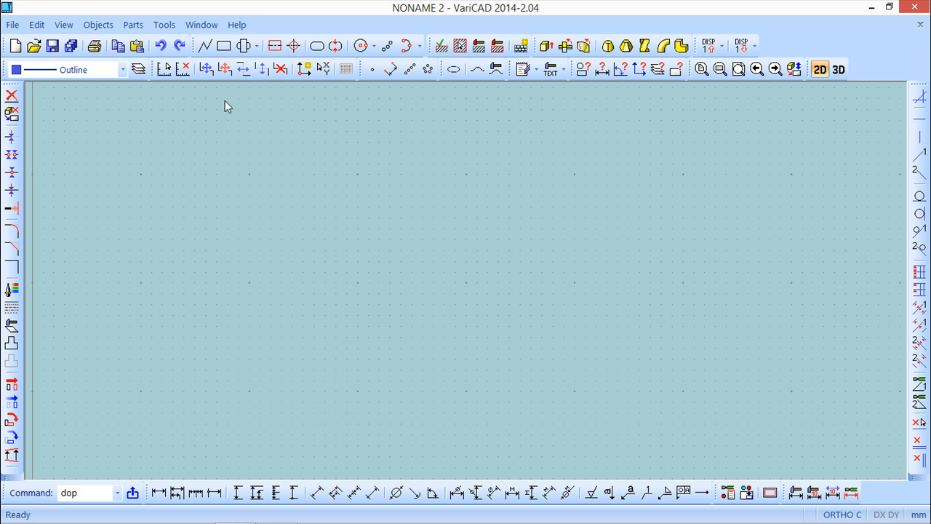
Try to draw a connected line of several segments, snapping the last endpoint to the nearest grid point.
{"action": "left_click", "coordinate": [205, 45]}
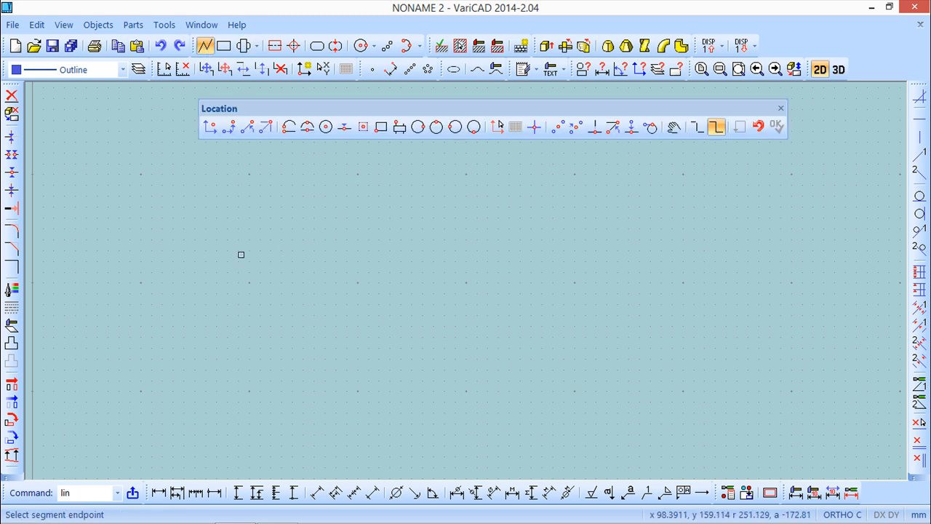
{"action": "scroll", "coordinate": [259, 271], "scroll_direction": "up", "scroll_amount": 1}
{"action": "scroll", "coordinate": [255, 267], "scroll_direction": "up", "scroll_amount": 1}
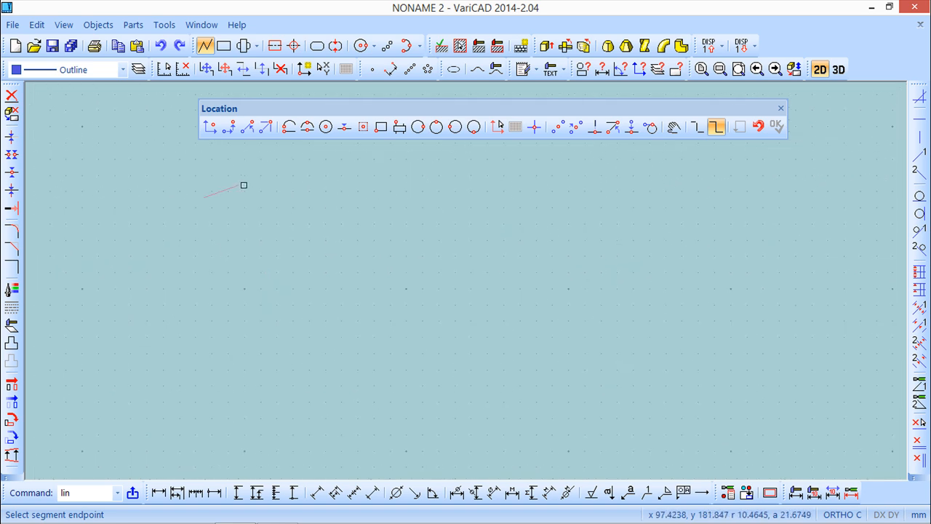
{"action": "left_click", "coordinate": [311, 301]}
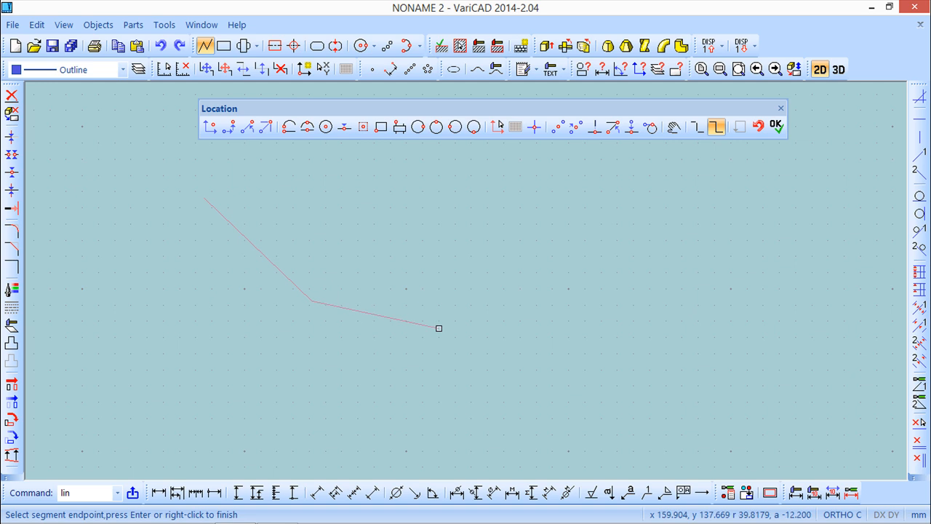
{"action": "left_click", "coordinate": [437, 310]}
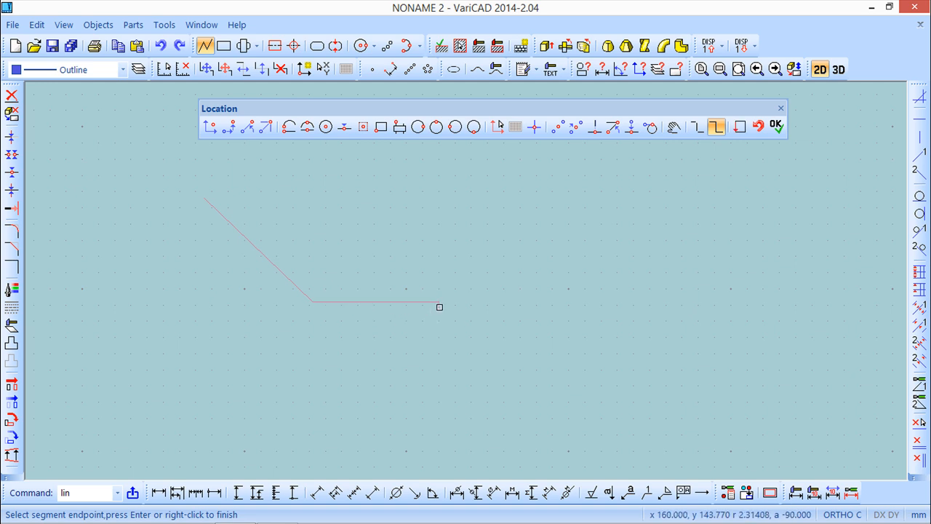
{"action": "left_click", "coordinate": [515, 128]}
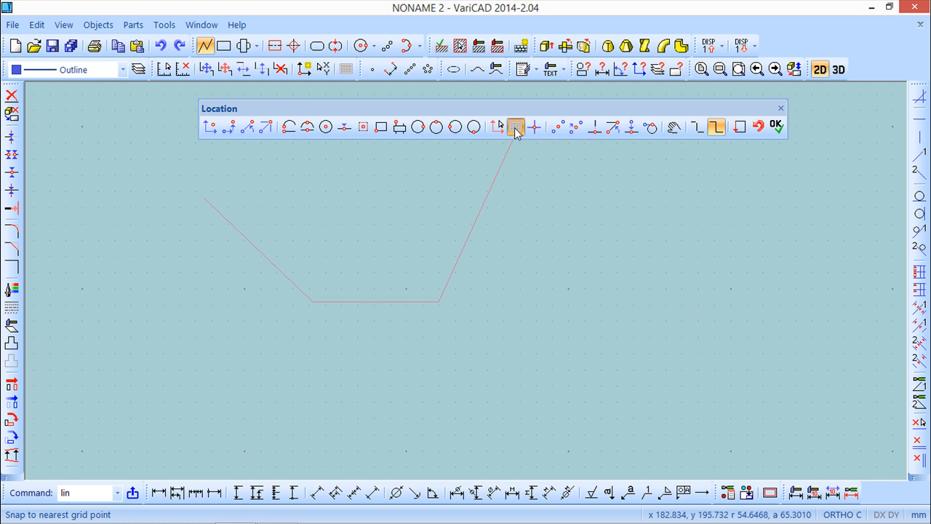
{"action": "left_click", "coordinate": [476, 265]}
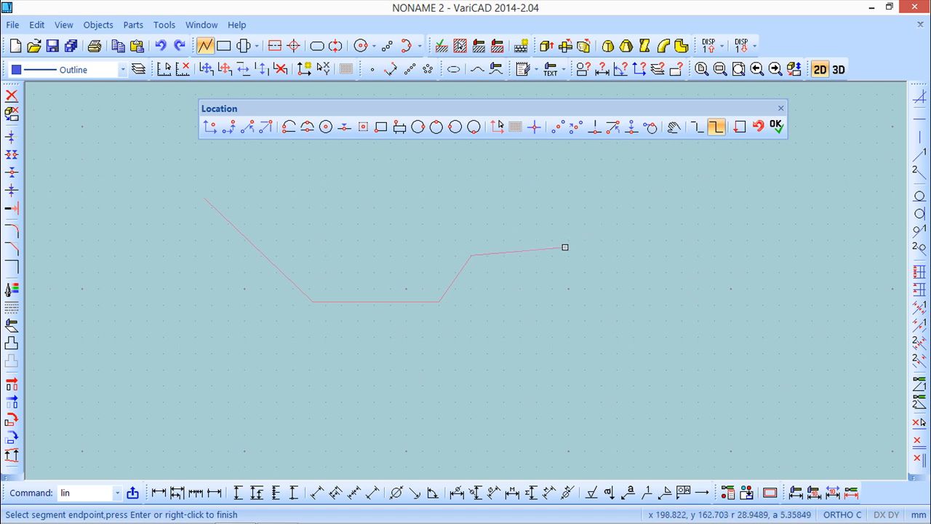
{"action": "left_click", "coordinate": [780, 108]}
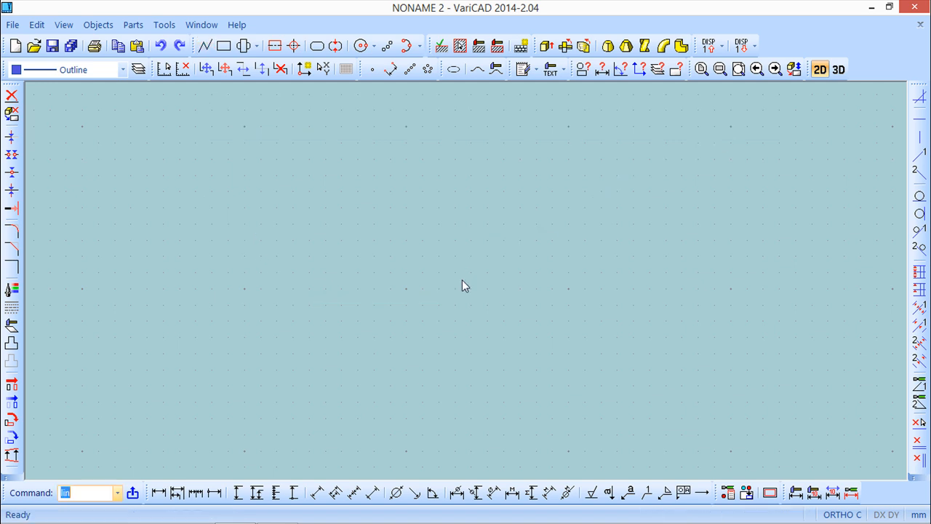
Turn off the display of the 2D auxiliary grid in the current drawing.
{"action": "scroll", "coordinate": [368, 318], "scroll_direction": "down", "scroll_amount": 2}
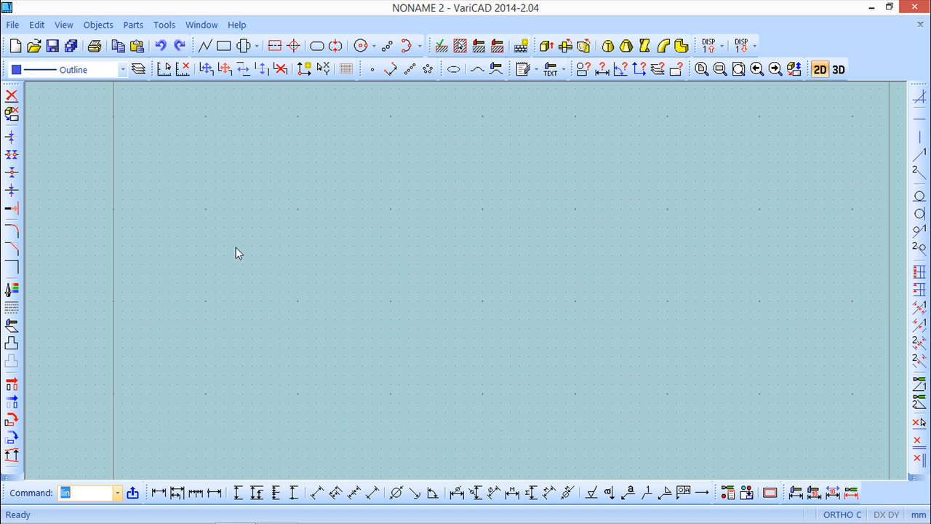
{"action": "left_click", "coordinate": [165, 25]}
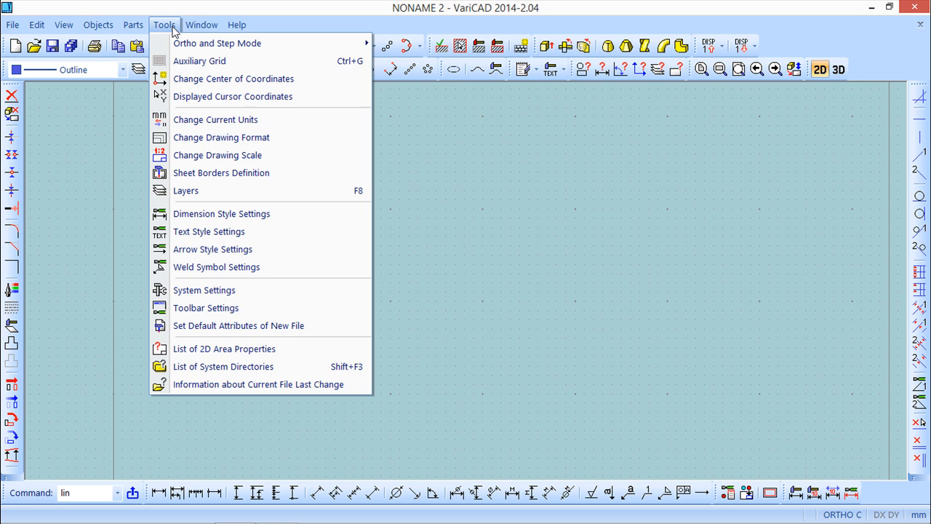
{"action": "left_click", "coordinate": [195, 64]}
{"action": "left_click_drag", "start_coordinate": [229, 11], "coordinate": [492, 127]}
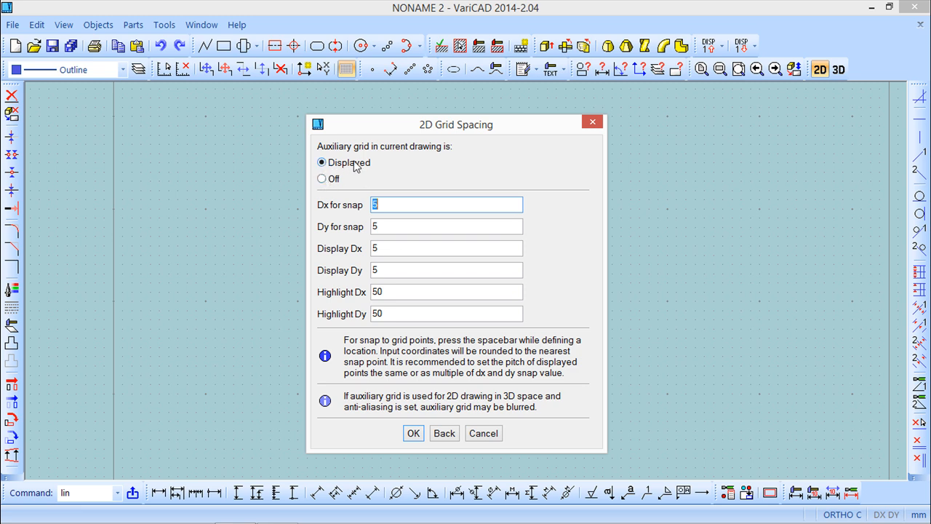
{"action": "left_click", "coordinate": [323, 180]}
{"action": "left_click", "coordinate": [413, 433]}
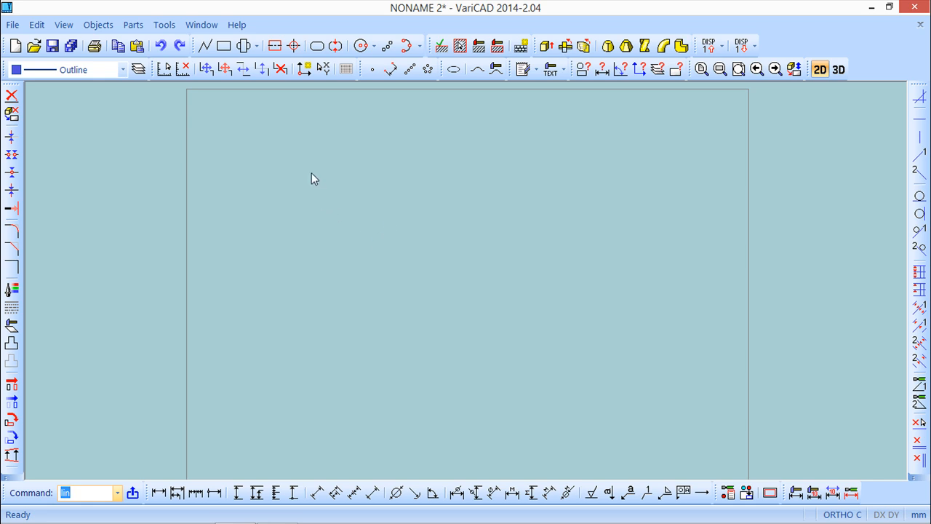
Set the 2D auxiliary grid to displayed, reviewing its snap, display and highlight spacing fields before applying.
{"action": "left_click", "coordinate": [164, 25]}
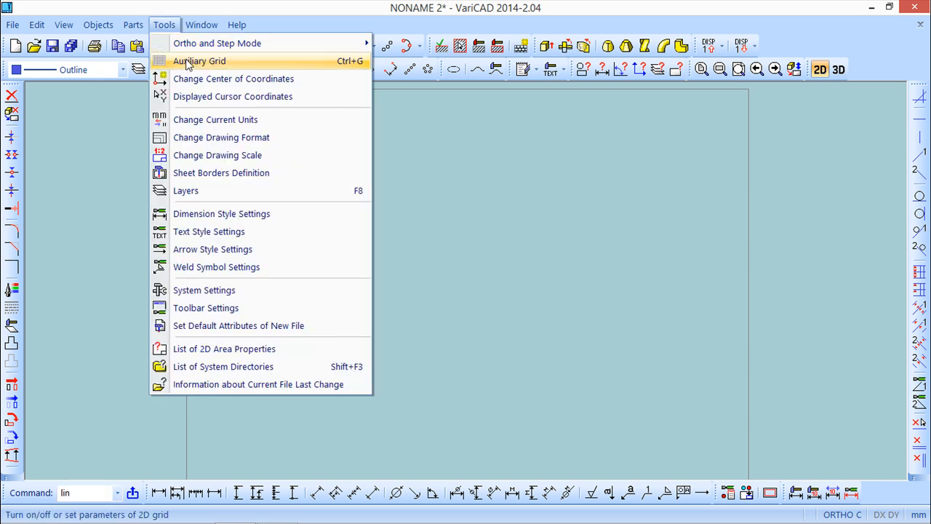
{"action": "left_click", "coordinate": [188, 64]}
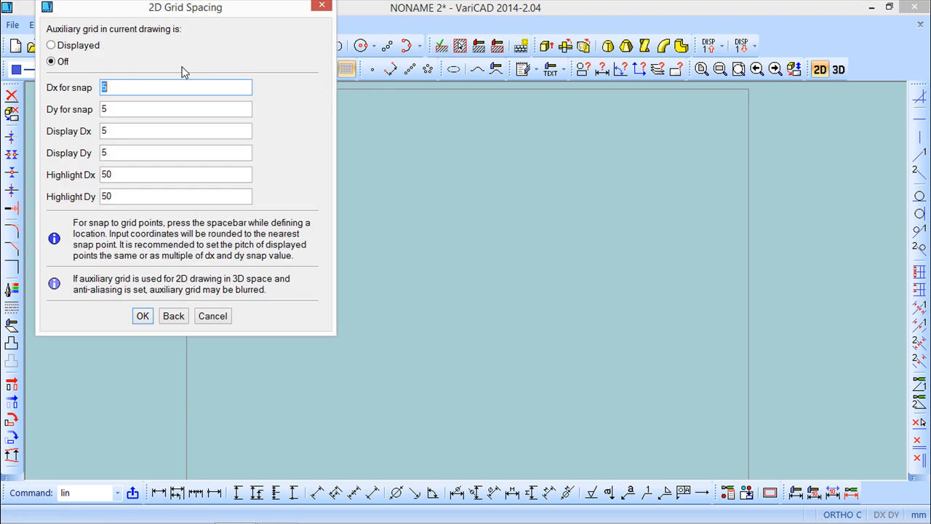
{"action": "left_click_drag", "start_coordinate": [182, 13], "coordinate": [399, 121]}
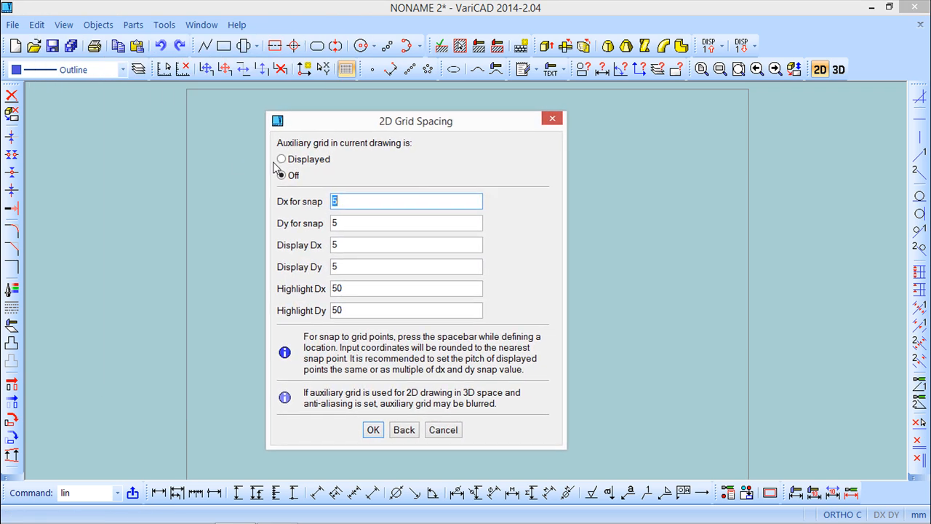
{"action": "left_click", "coordinate": [282, 159]}
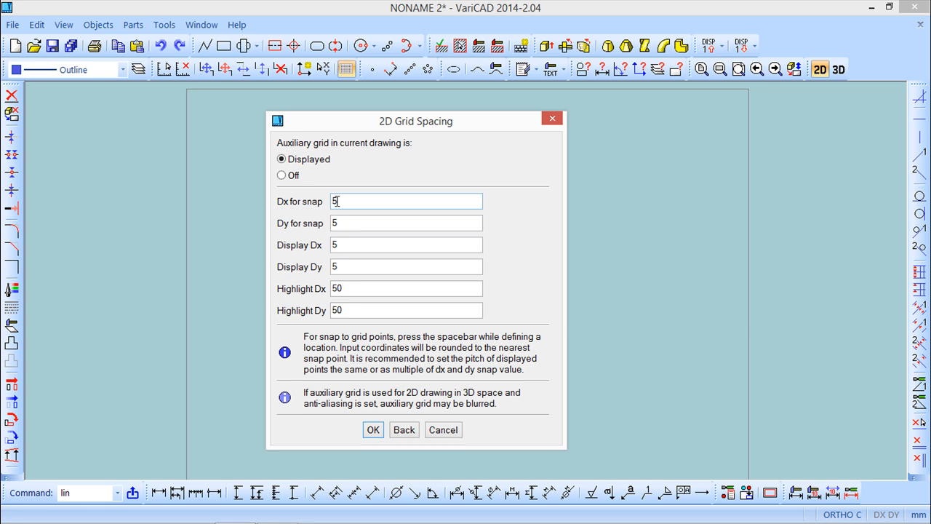
{"action": "left_click", "coordinate": [346, 288]}
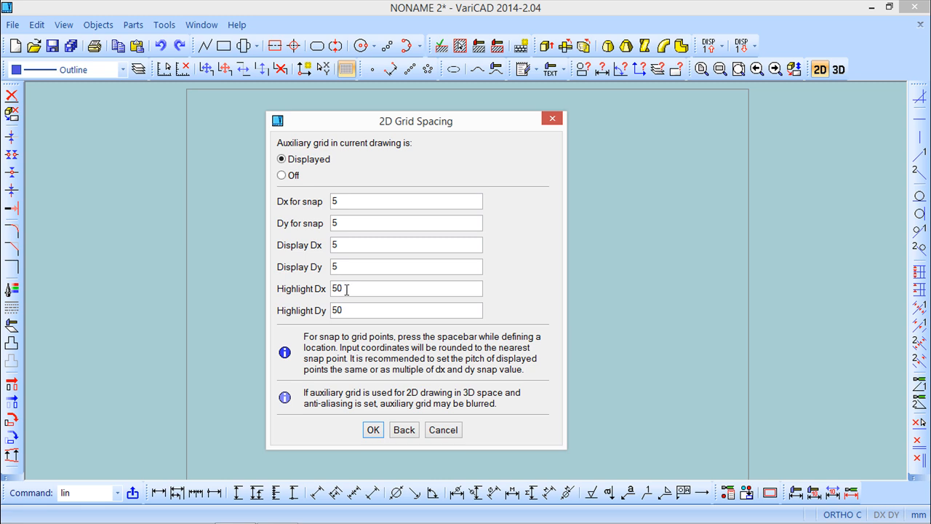
{"action": "left_click", "coordinate": [354, 246]}
{"action": "left_click", "coordinate": [350, 222]}
{"action": "left_click", "coordinate": [345, 201]}
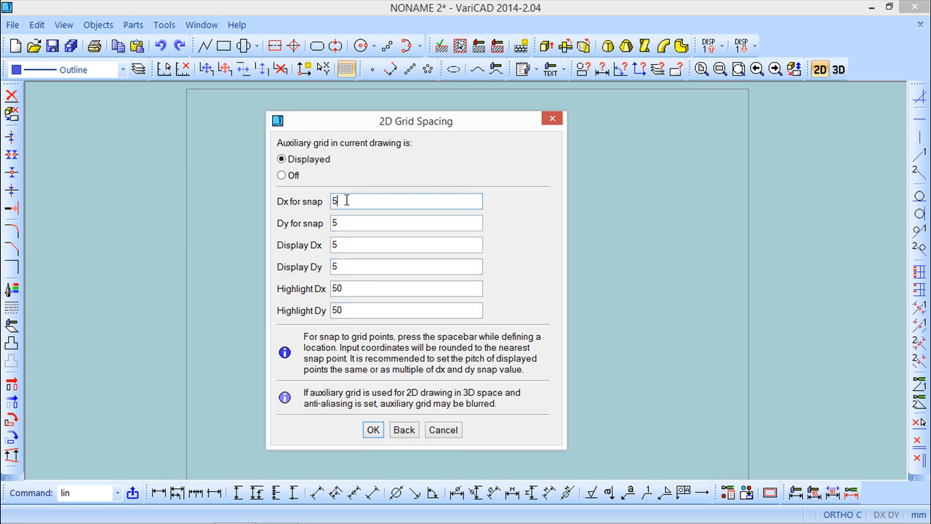
{"action": "left_click", "coordinate": [353, 309]}
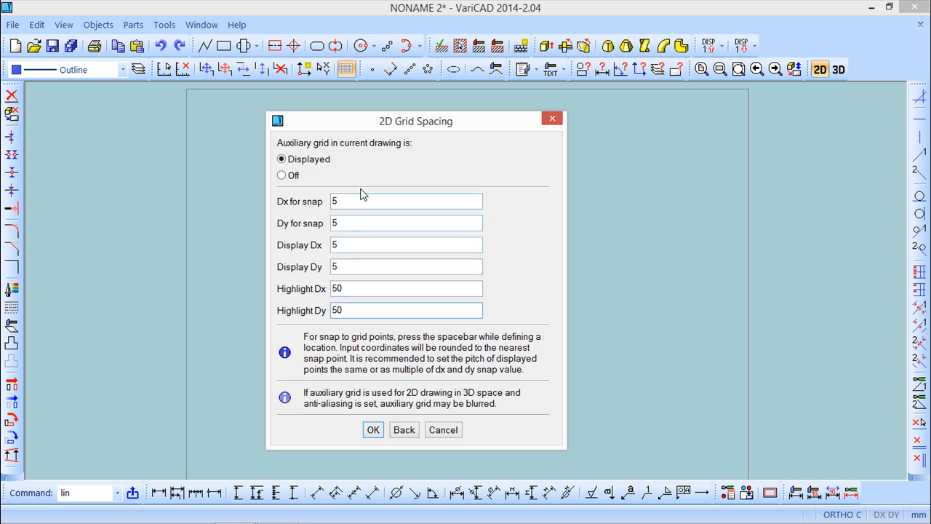
{"action": "left_click", "coordinate": [373, 429]}
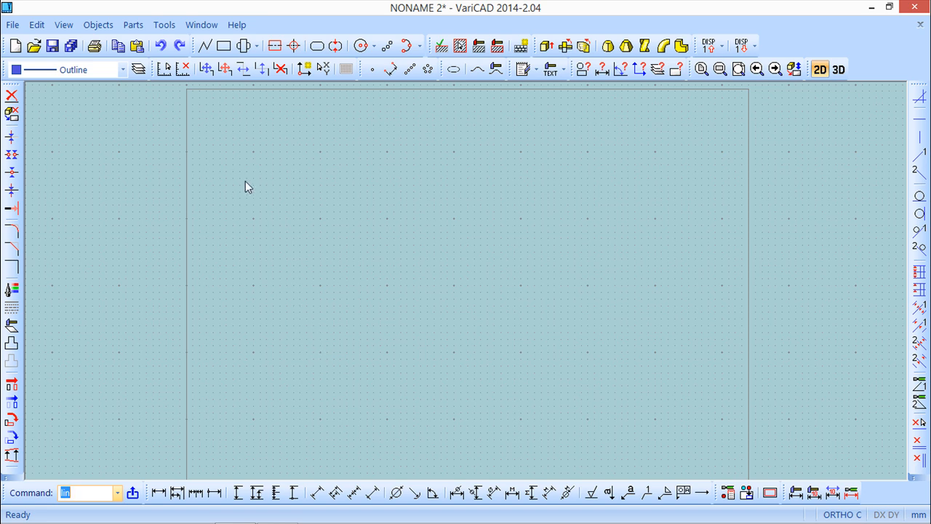
Draw a connected zigzag line of three slanted segments inside the sheet border and end the line command.
{"action": "left_click", "coordinate": [204, 46]}
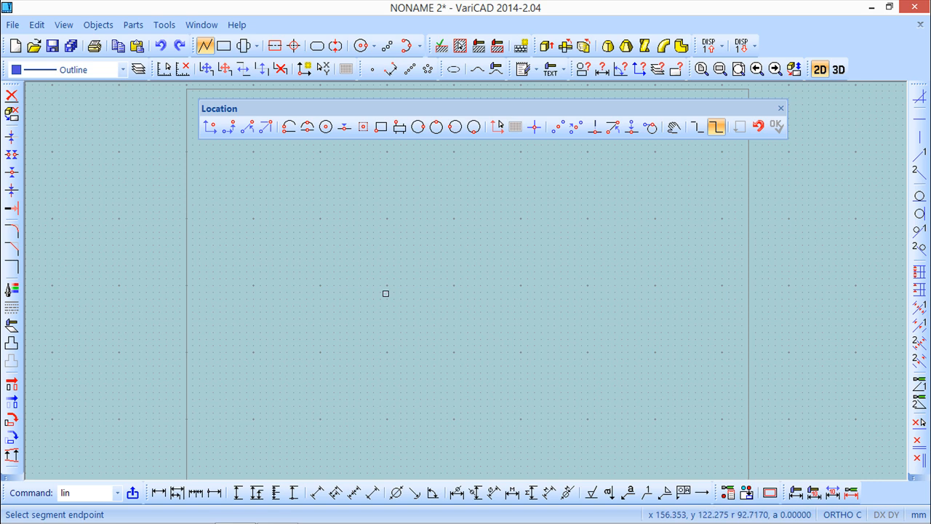
{"action": "left_click", "coordinate": [358, 232]}
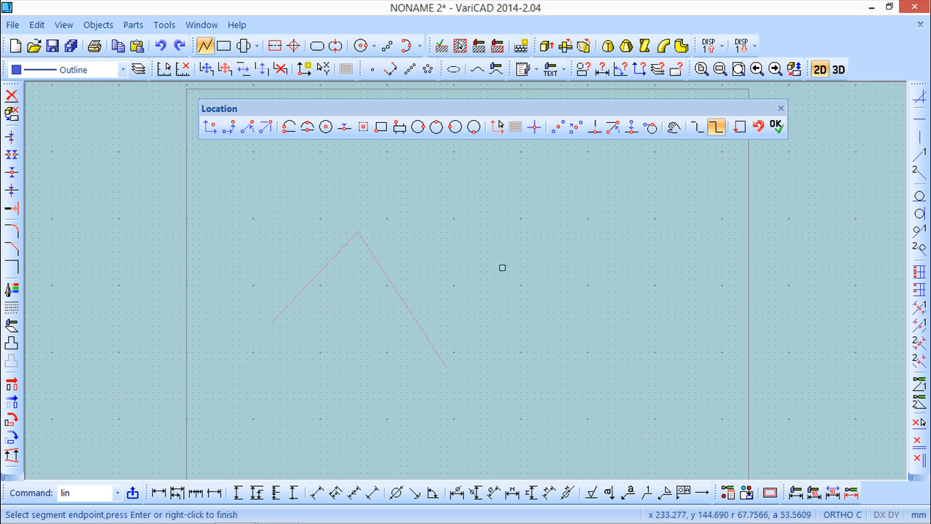
{"action": "left_click", "coordinate": [517, 217]}
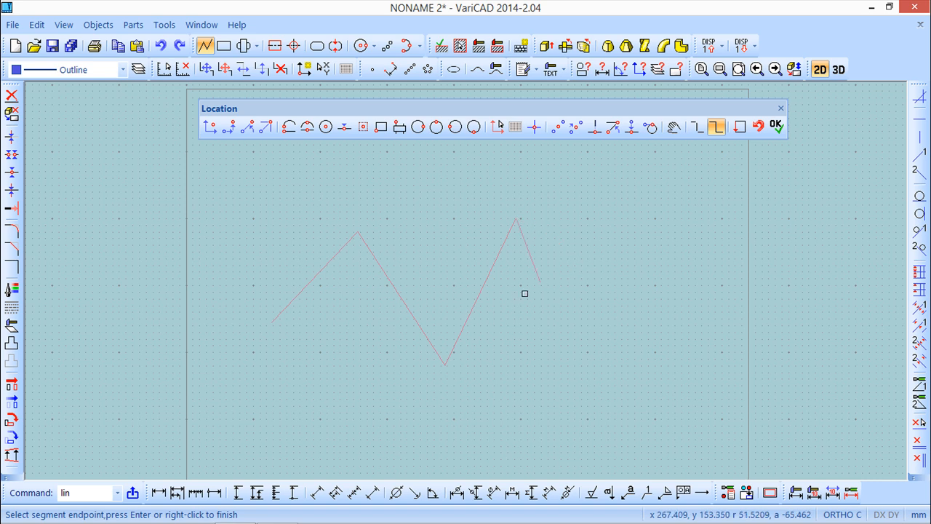
{"action": "right_click", "coordinate": [618, 306]}
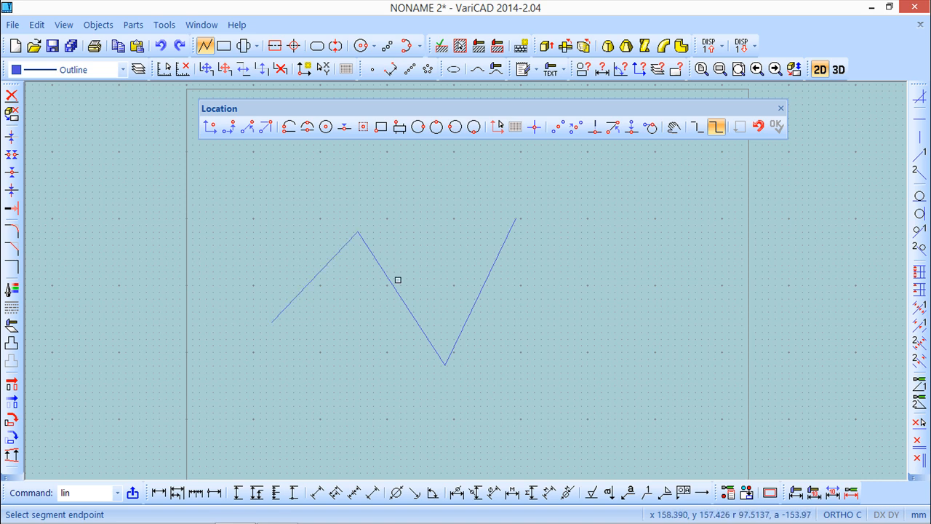
{"action": "left_click", "coordinate": [780, 108]}
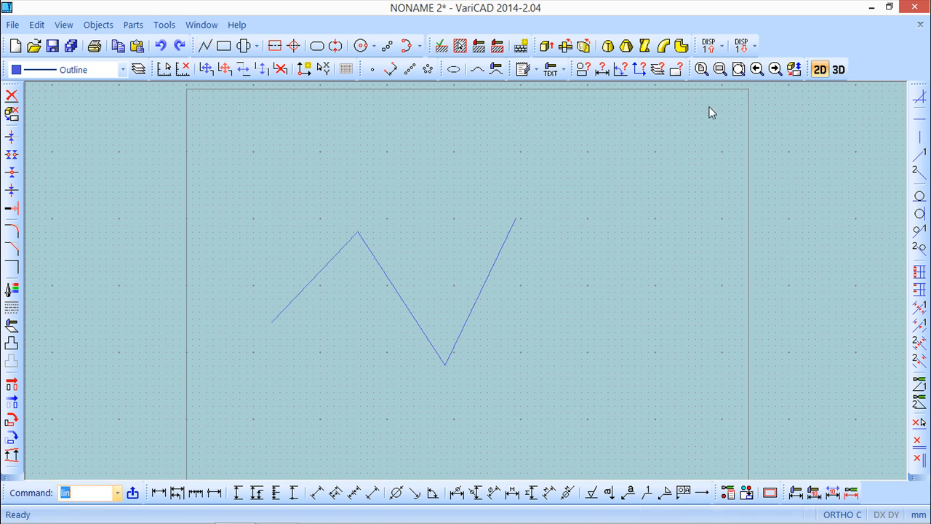
Turn on Ortho mode for strictly horizontal and vertical drawing.
{"action": "left_click", "coordinate": [165, 25]}
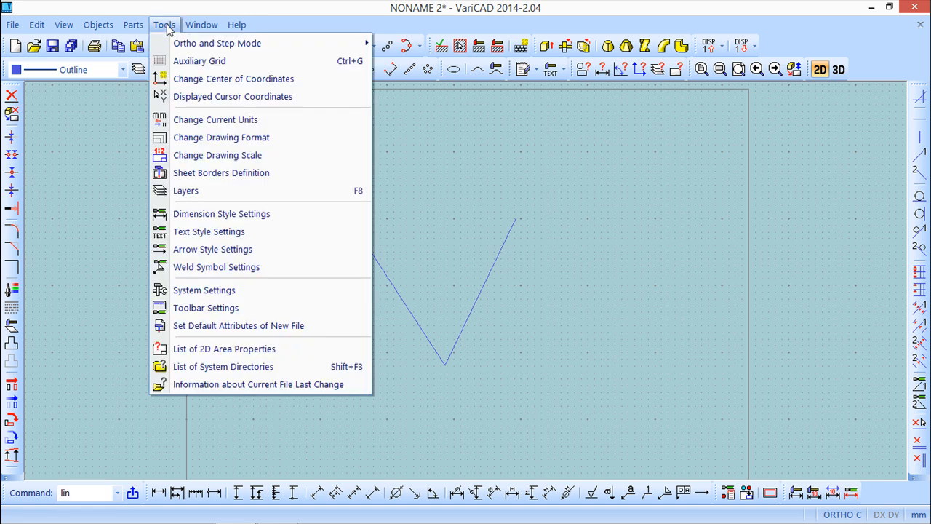
{"action": "mouse_move", "coordinate": [212, 44]}
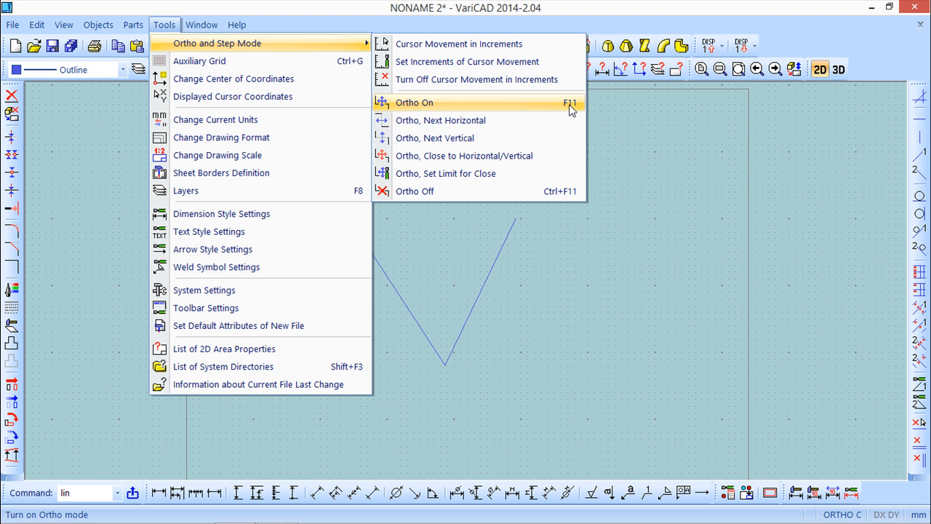
{"action": "left_click", "coordinate": [420, 103]}
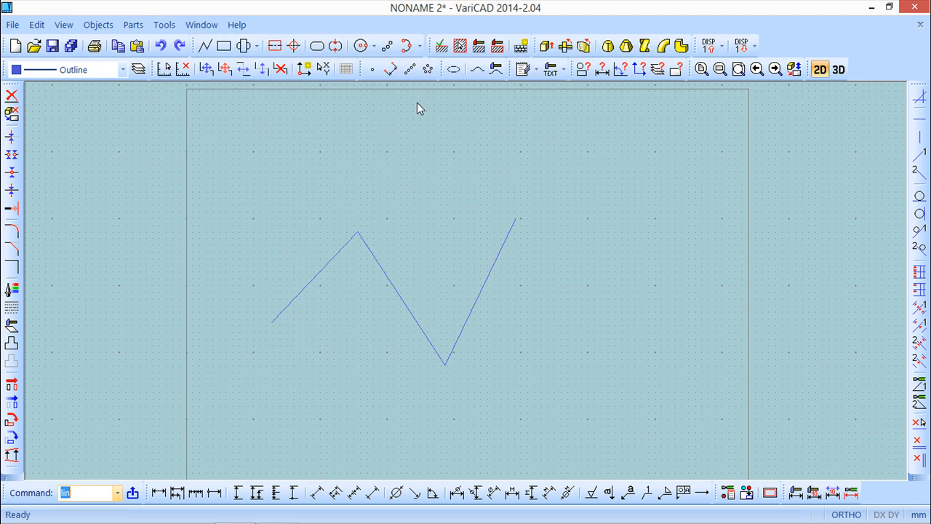
Draw a four-segment stepped line across the zigzag: about 134 mm horizontally, down, right, and back up.
{"action": "left_click", "coordinate": [205, 47]}
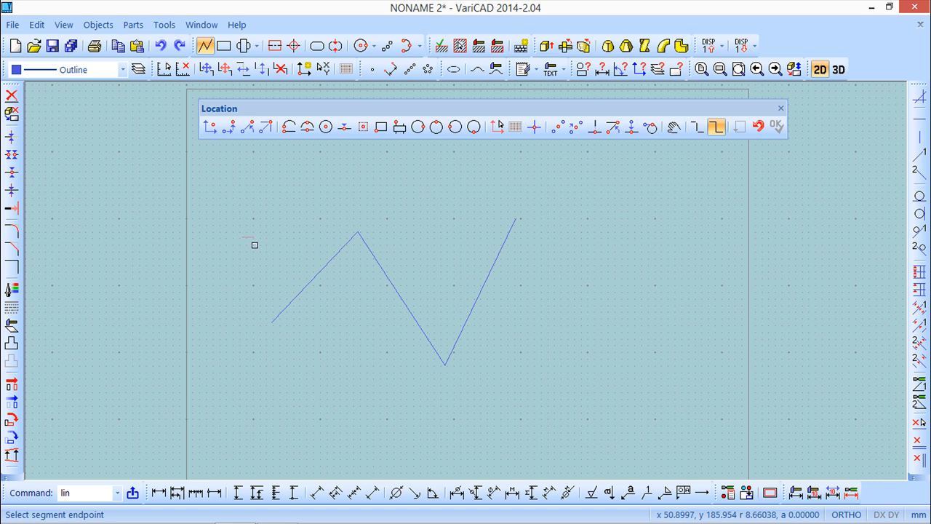
{"action": "left_click", "coordinate": [360, 224]}
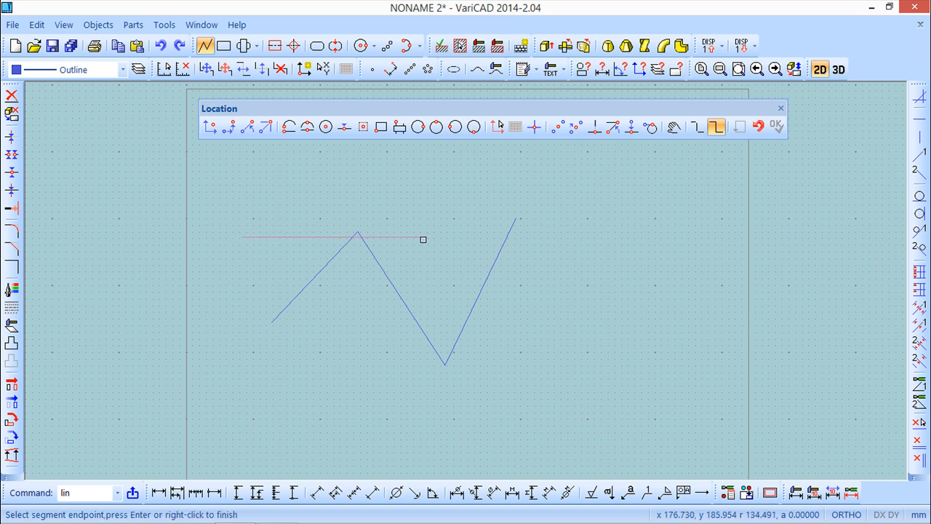
{"action": "left_click", "coordinate": [405, 407]}
{"action": "left_click", "coordinate": [589, 378]}
{"action": "left_click", "coordinate": [605, 260]}
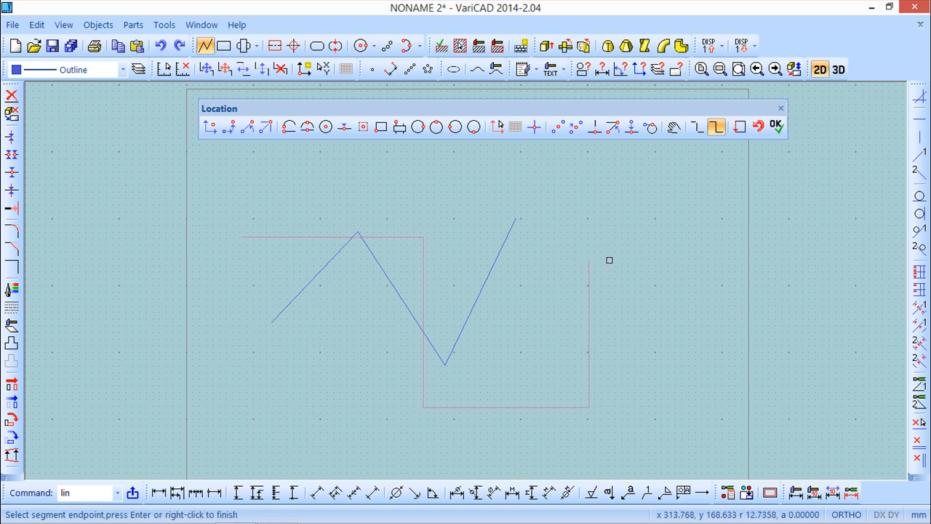
{"action": "right_click", "coordinate": [627, 258]}
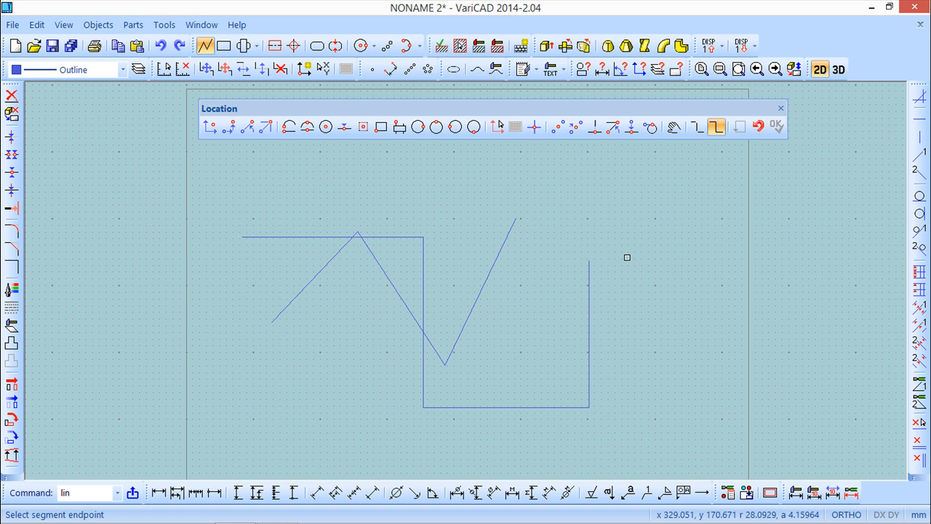
Turn off Ortho mode and draw a single short slanted line below the left end of the zigzag.
{"action": "left_click", "coordinate": [167, 26]}
{"action": "mouse_move", "coordinate": [177, 43]}
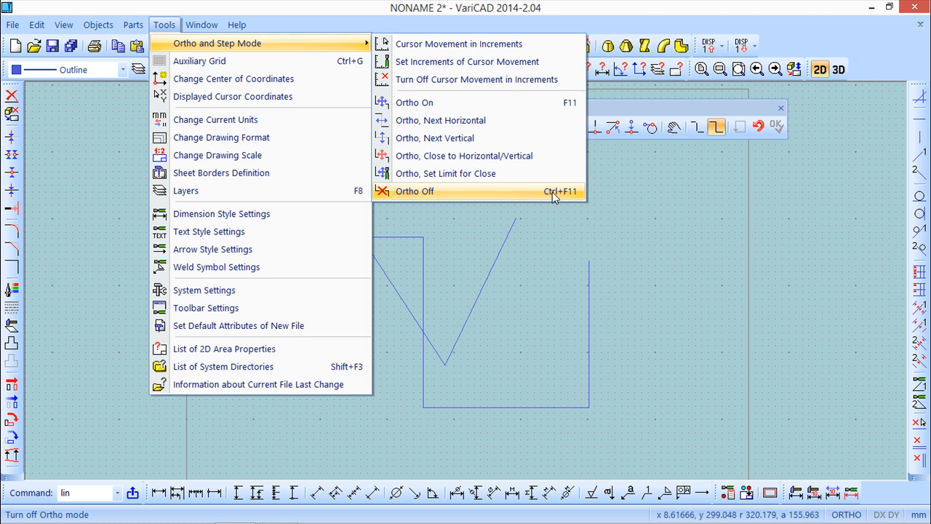
{"action": "left_click", "coordinate": [417, 193]}
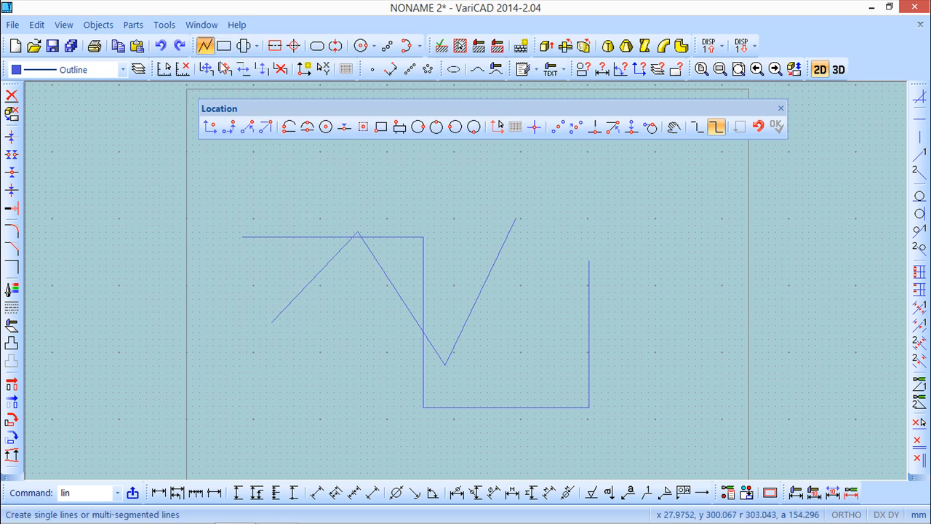
{"action": "left_click", "coordinate": [268, 406]}
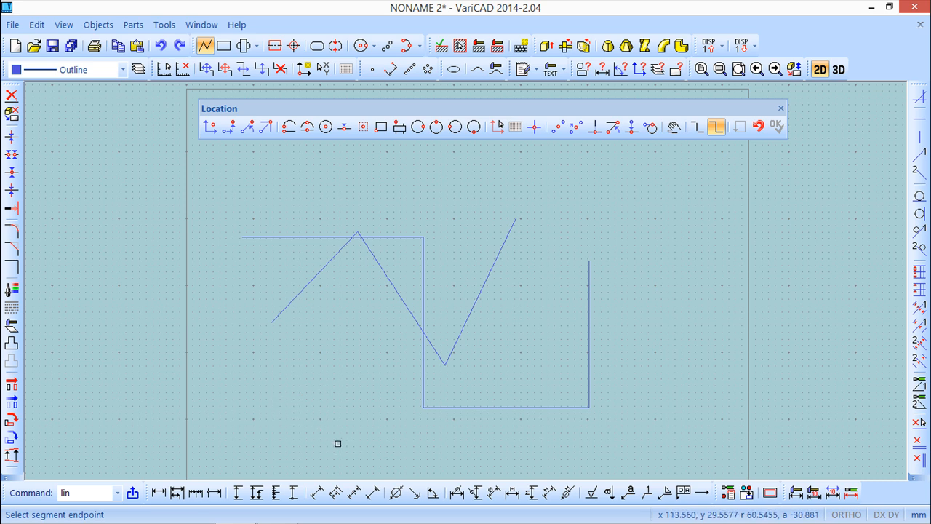
{"action": "left_click", "coordinate": [344, 380]}
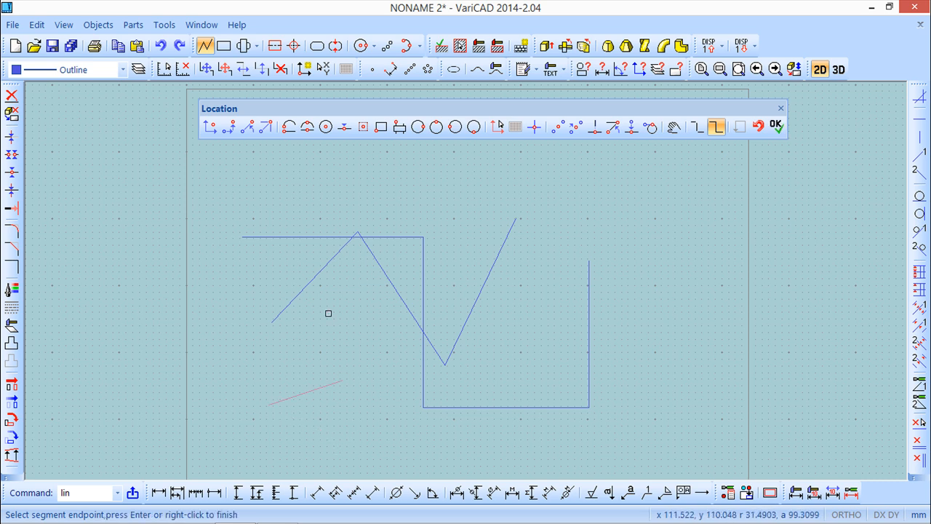
{"action": "right_click", "coordinate": [273, 187]}
Set Ortho to Next Horizontal and draw a two-segment line across the stepped line's last vertical, going horizontally and then down.
{"action": "left_click", "coordinate": [165, 24]}
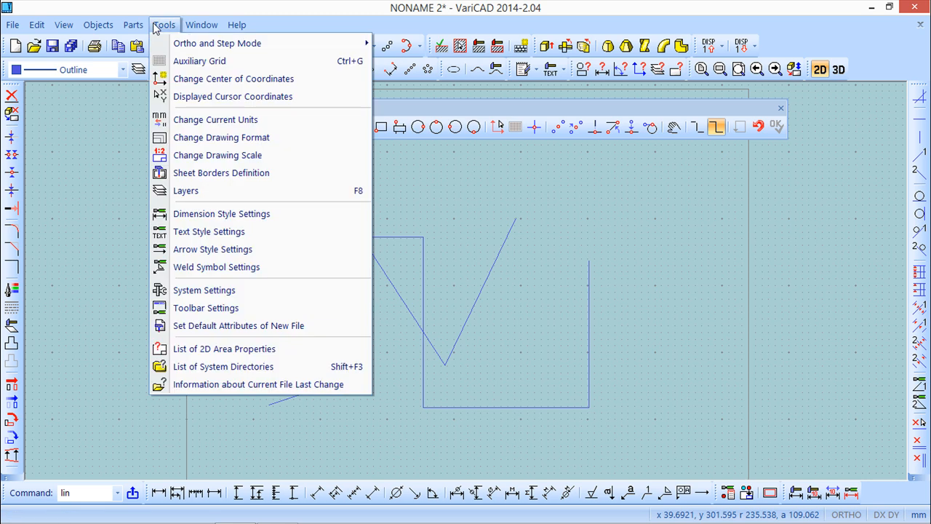
{"action": "mouse_move", "coordinate": [284, 51]}
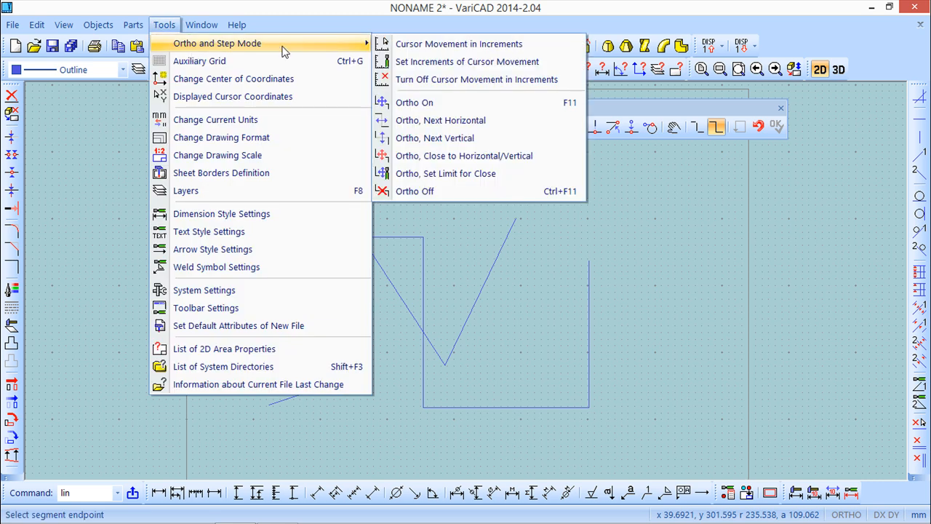
{"action": "left_click", "coordinate": [480, 125]}
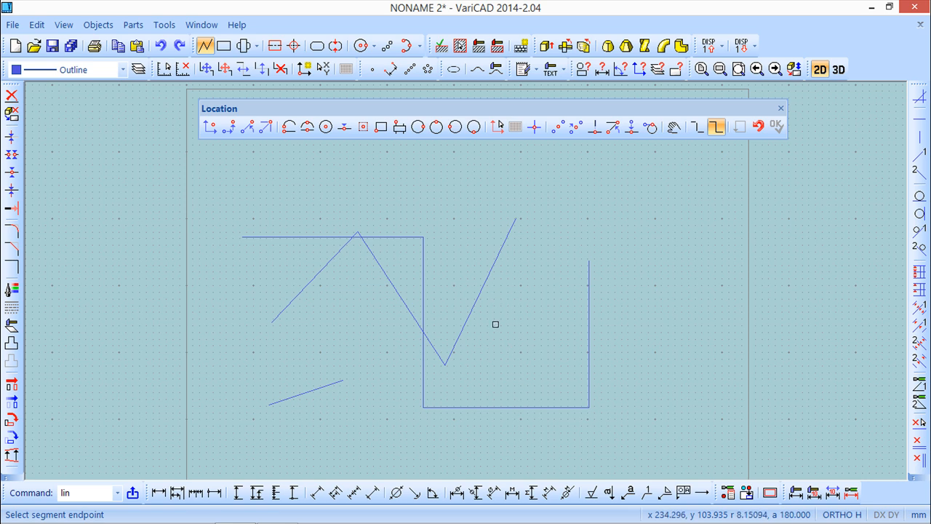
{"action": "left_click", "coordinate": [634, 347]}
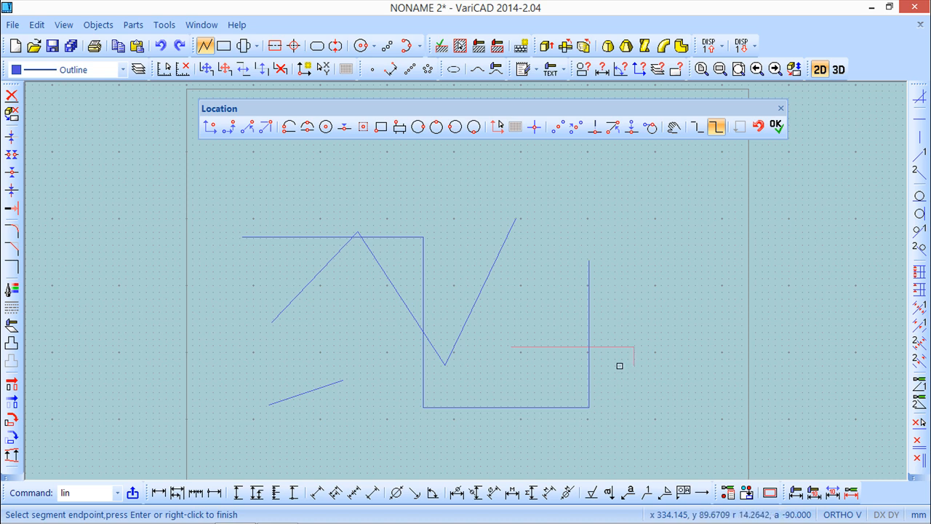
{"action": "left_click", "coordinate": [639, 396]}
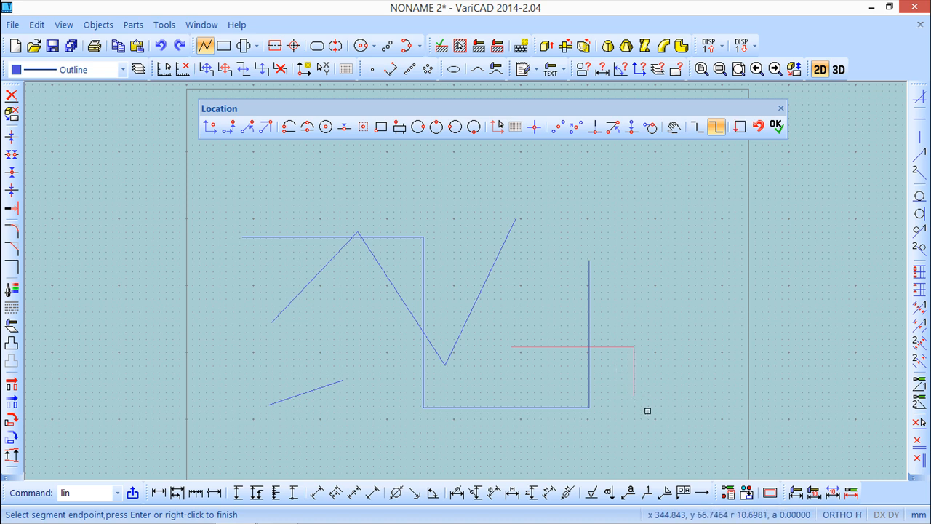
{"action": "right_click", "coordinate": [654, 422]}
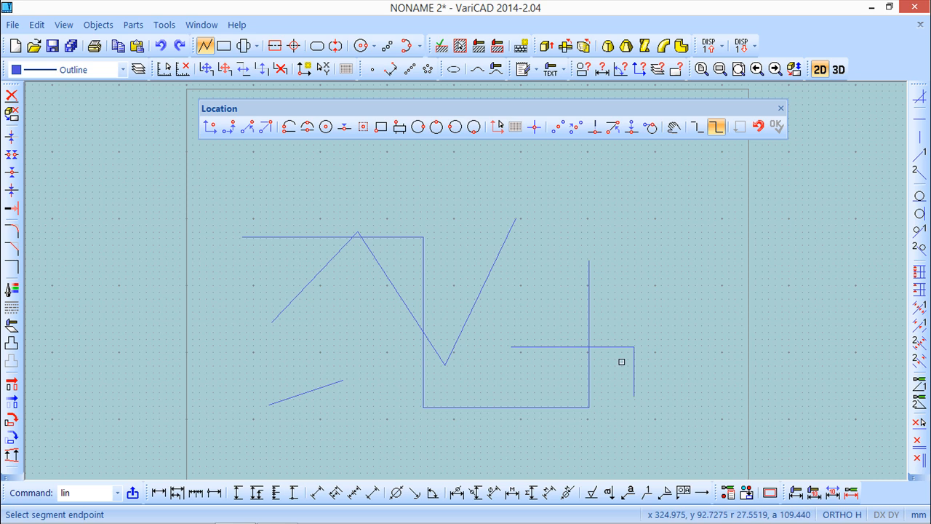
Try drawing a line in Ortho Next Vertical mode, starting with a short vertical segment above the zigzag.
{"action": "left_click", "coordinate": [165, 25]}
{"action": "mouse_move", "coordinate": [195, 45]}
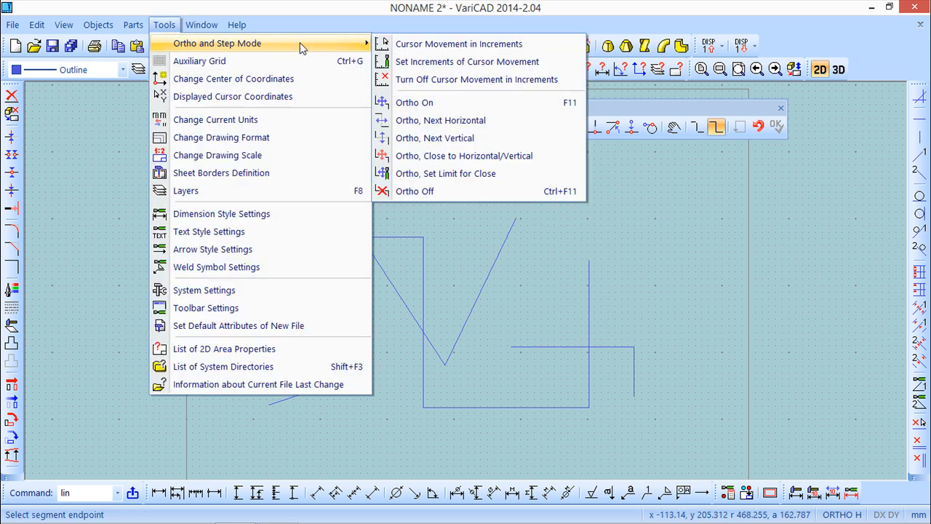
{"action": "left_click", "coordinate": [453, 138]}
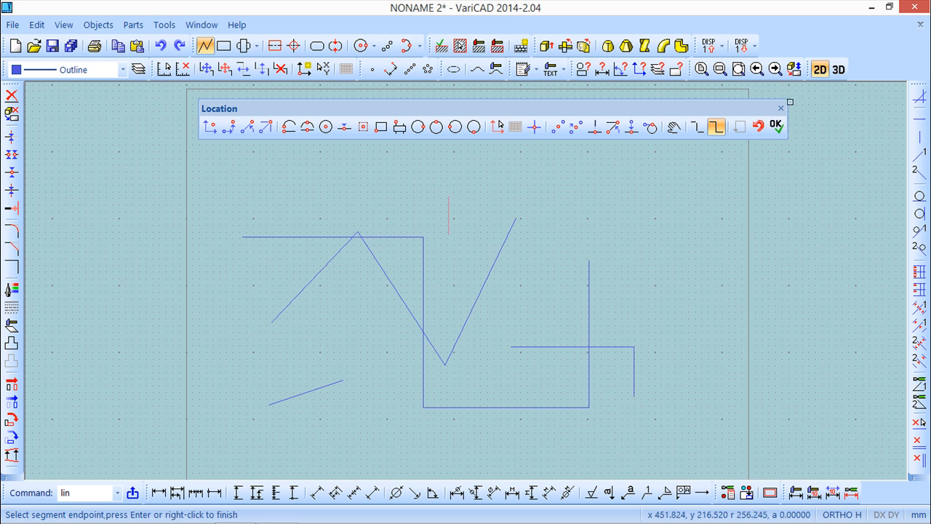
{"action": "left_click", "coordinate": [781, 109]}
Try to set the Ortho close limit angle to 20.
{"action": "left_click", "coordinate": [166, 24]}
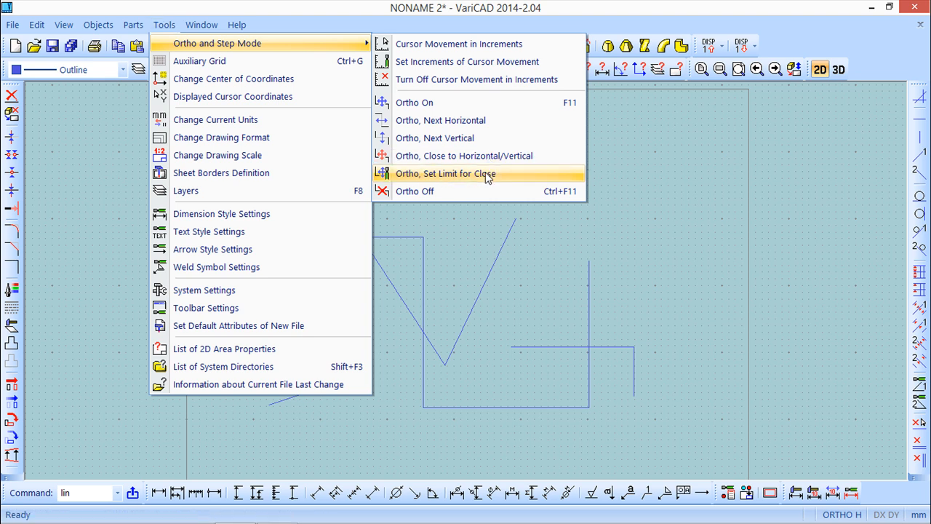
{"action": "left_click", "coordinate": [485, 173]}
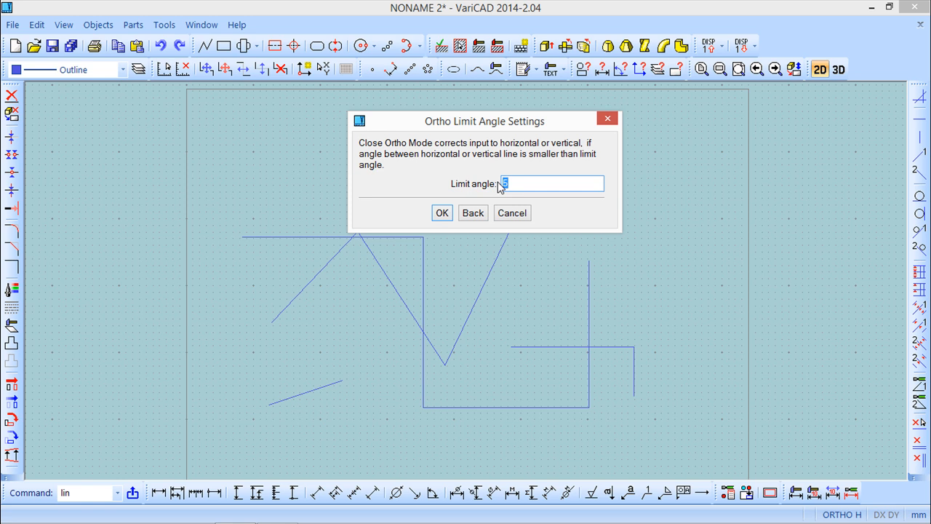
{"action": "type", "text": "20"}
{"action": "key", "text": "Return"}
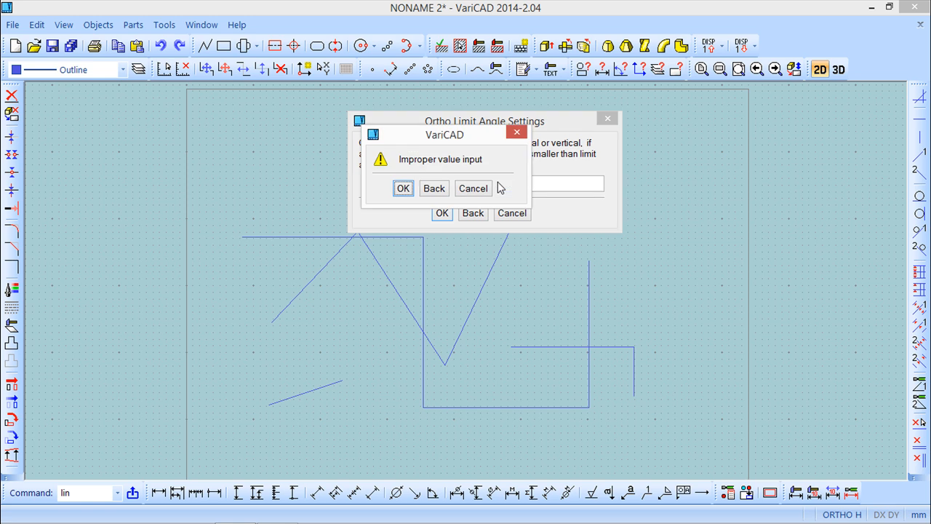
{"action": "left_click", "coordinate": [434, 189]}
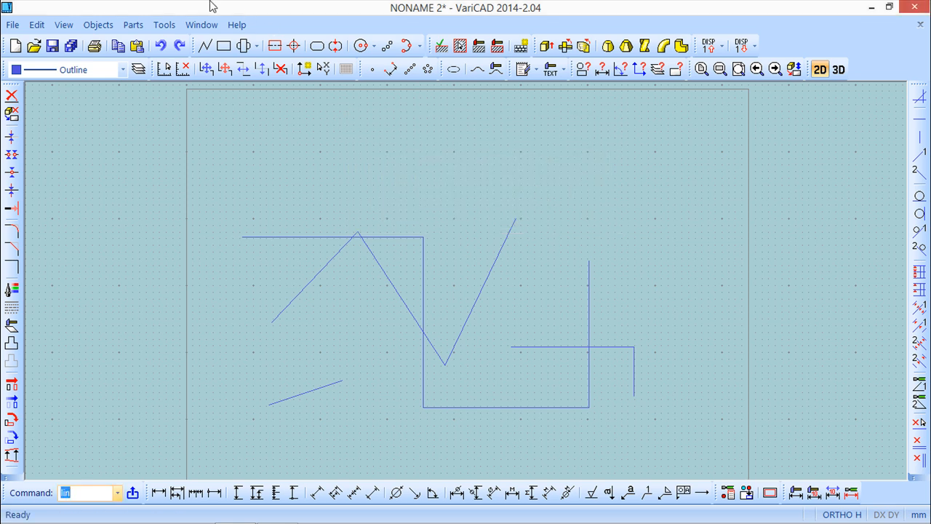
Set the Ortho limit angle for Close mode to 10.
{"action": "left_click", "coordinate": [165, 25]}
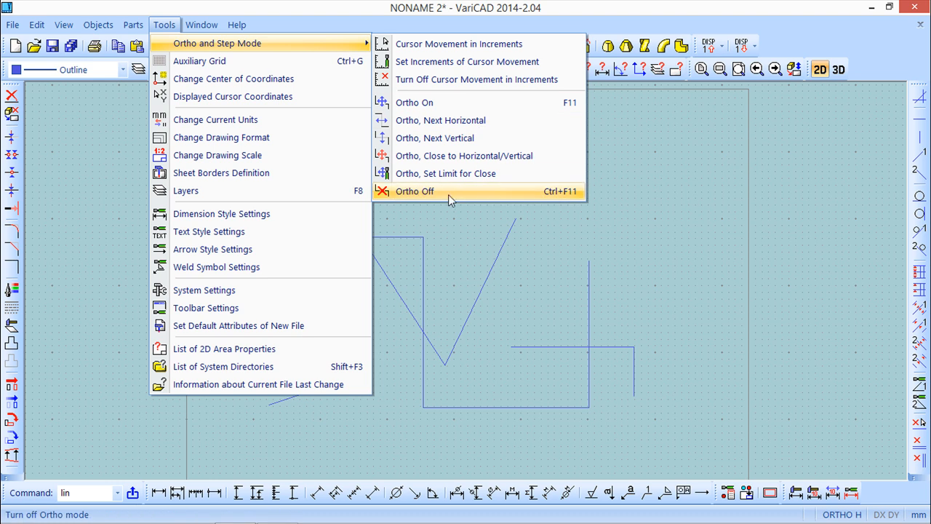
{"action": "left_click", "coordinate": [457, 174]}
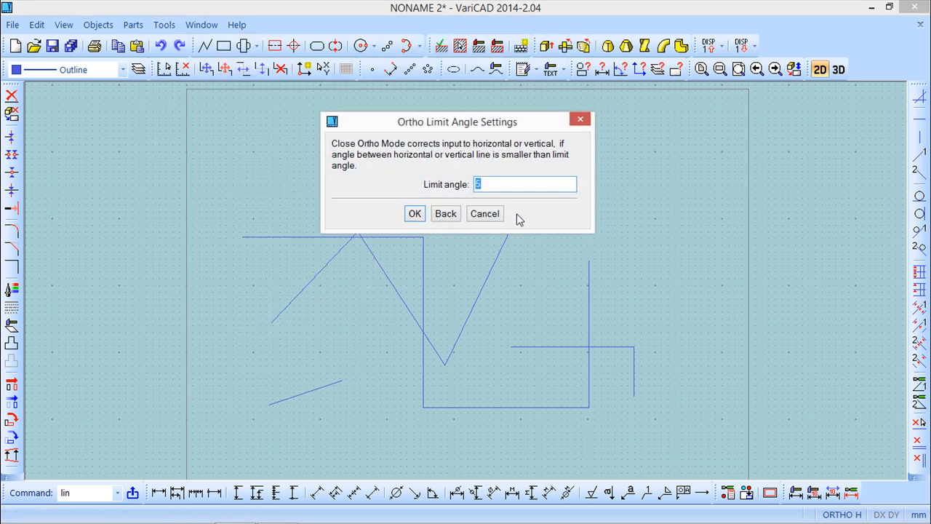
{"action": "type", "text": "10"}
{"action": "key", "text": "Return"}
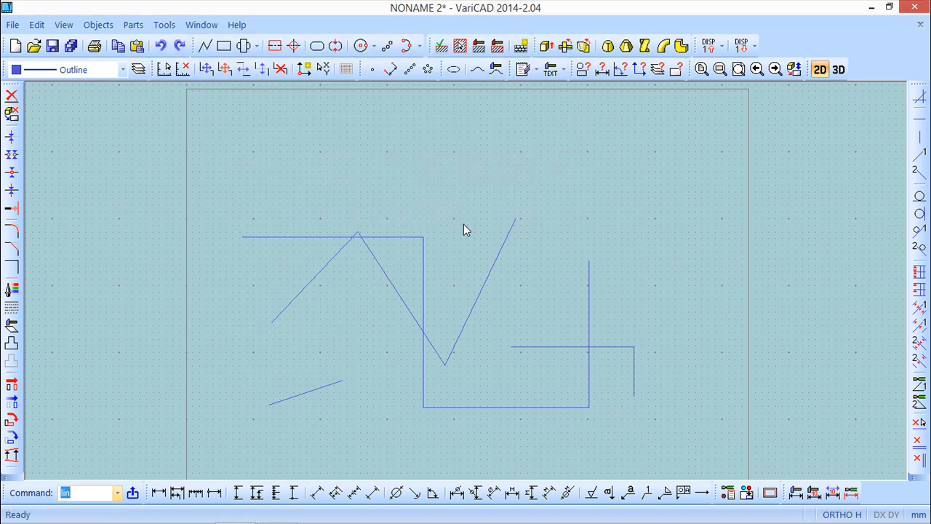
{"action": "left_click", "coordinate": [204, 46]}
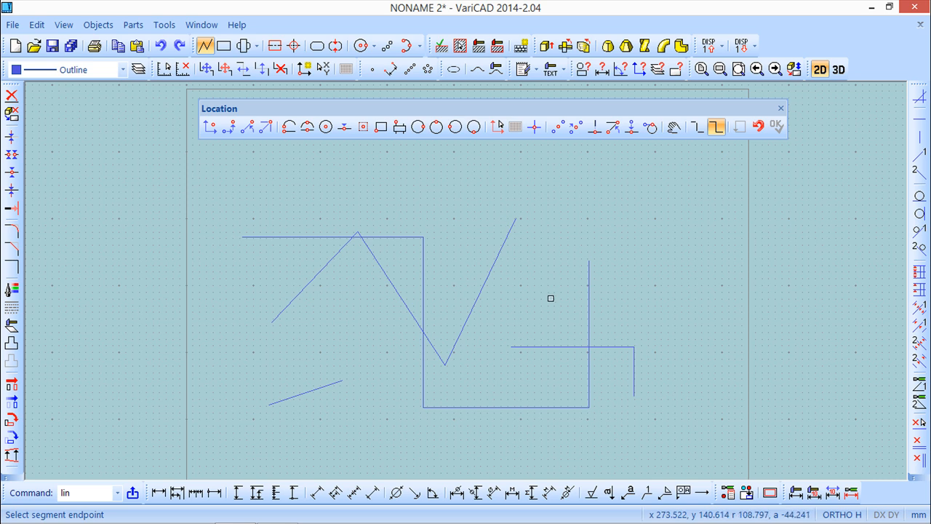
{"action": "left_click", "coordinate": [516, 295]}
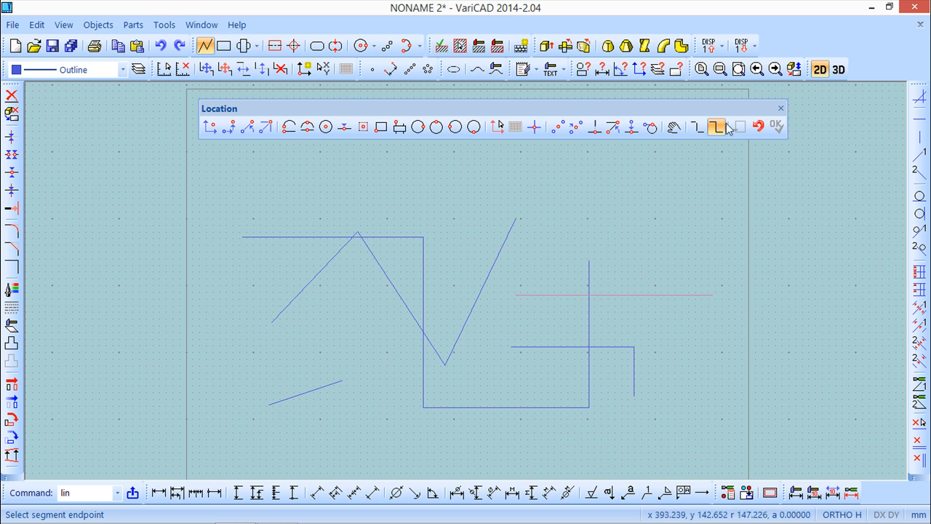
{"action": "left_click", "coordinate": [778, 109]}
Turn on the Ortho mode that corrects lines close to horizontal or vertical.
{"action": "left_click", "coordinate": [164, 24]}
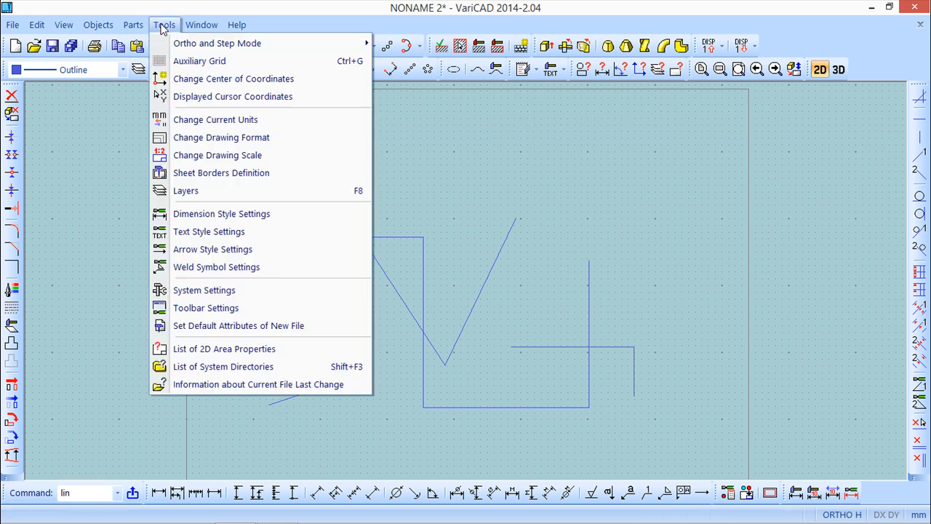
{"action": "mouse_move", "coordinate": [187, 45]}
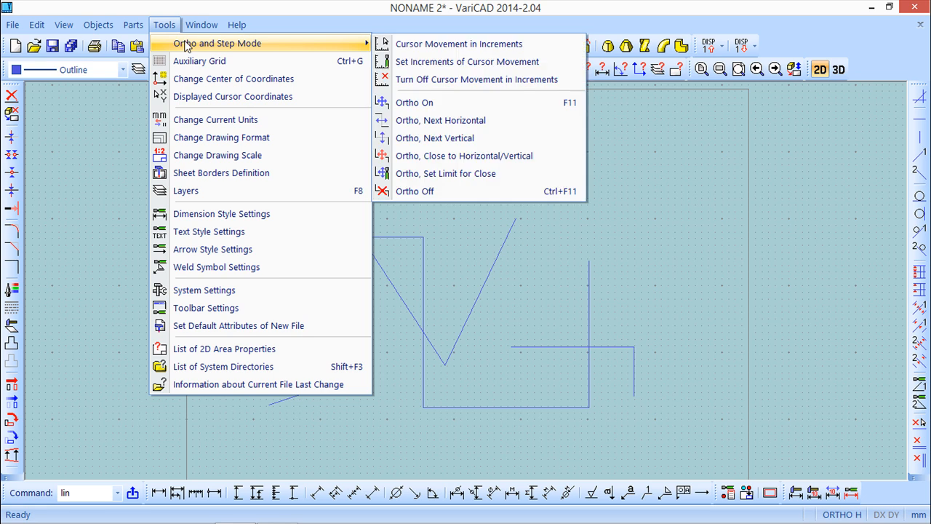
{"action": "left_click", "coordinate": [518, 158]}
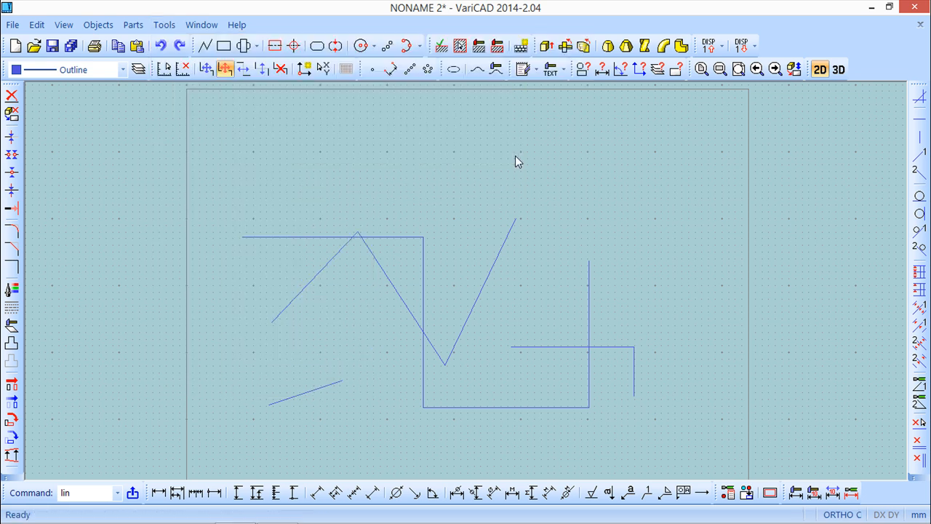
Try drawing a connected line with a steep slanted first segment across the zigzag's last segment to test the Close mode.
{"action": "left_click", "coordinate": [205, 45]}
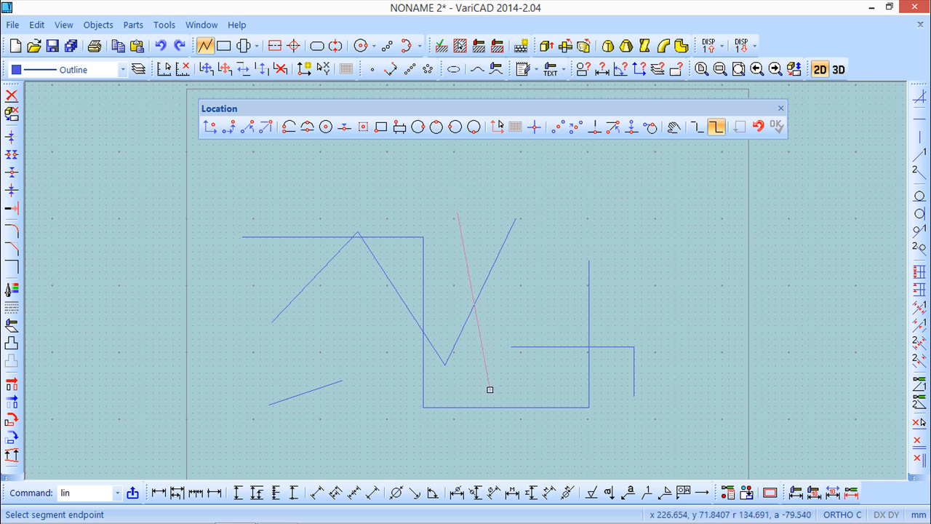
{"action": "left_click", "coordinate": [491, 389]}
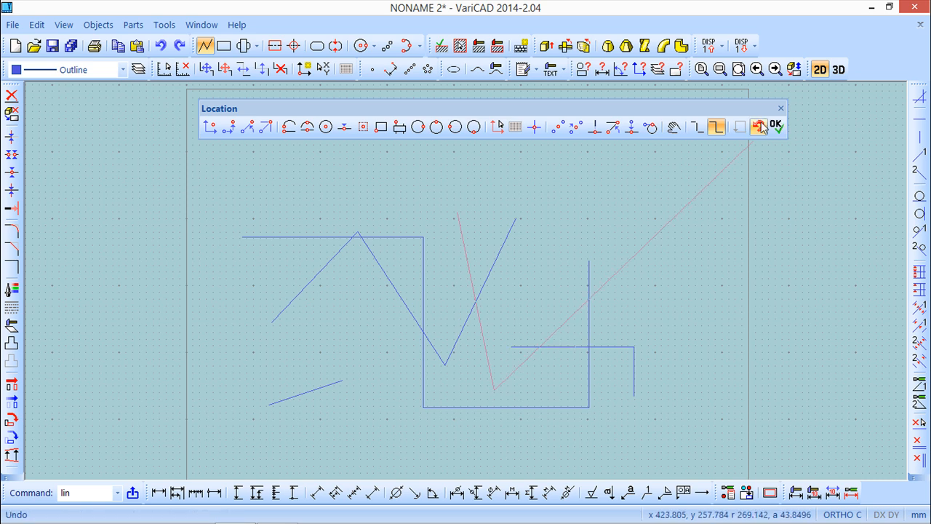
{"action": "left_click", "coordinate": [782, 109]}
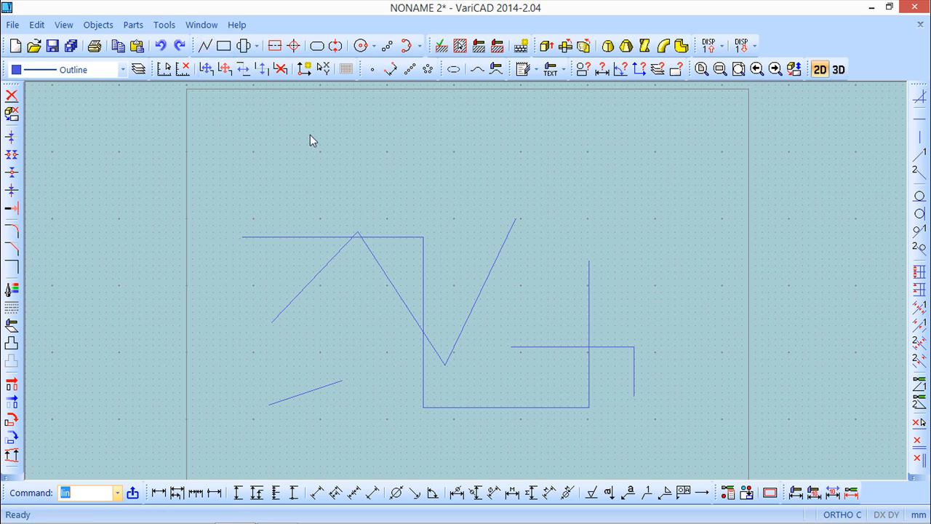
Turn on cursor movement in increments with a 5 mm increment for both Dx and Dy.
{"action": "left_click", "coordinate": [165, 26]}
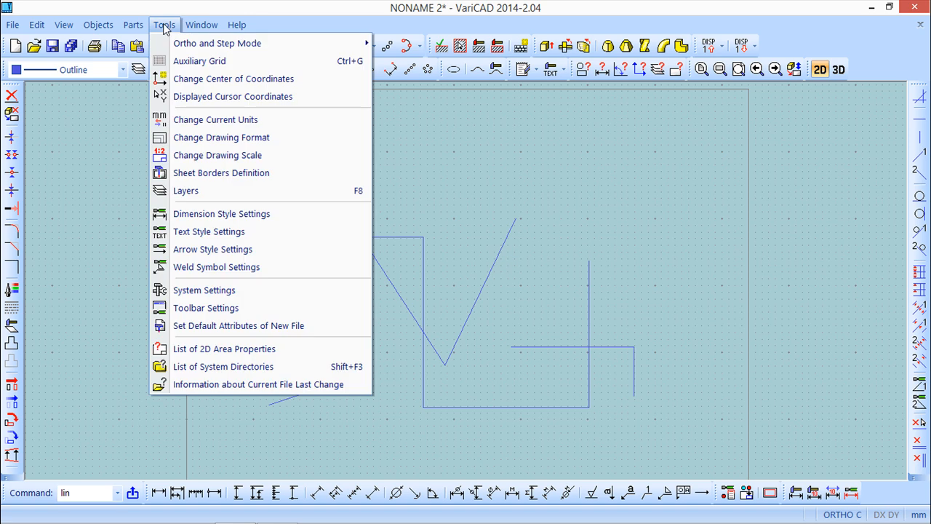
{"action": "mouse_move", "coordinate": [203, 44]}
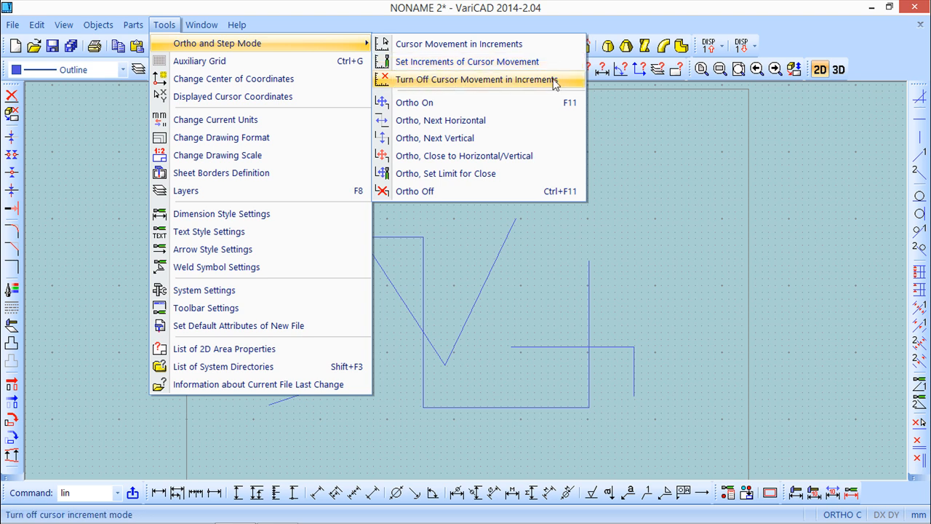
{"action": "left_click", "coordinate": [488, 45]}
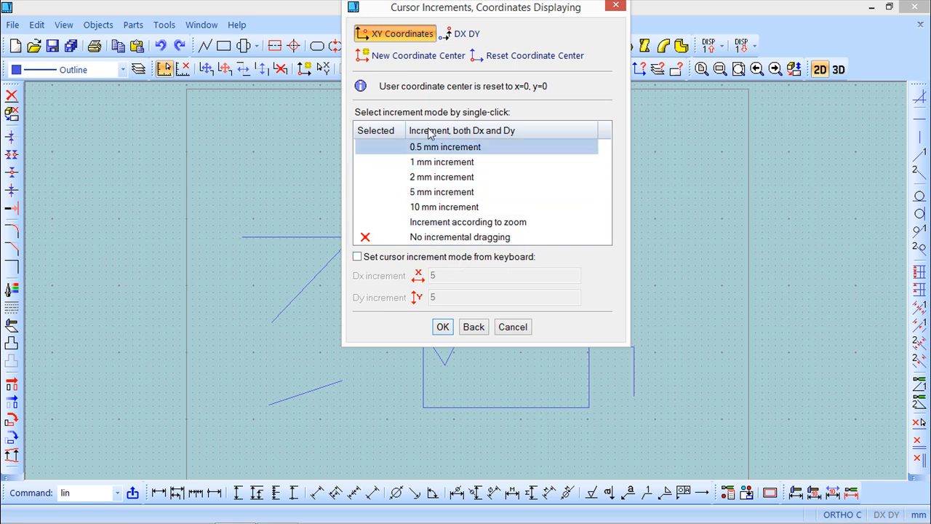
{"action": "left_click", "coordinate": [418, 193]}
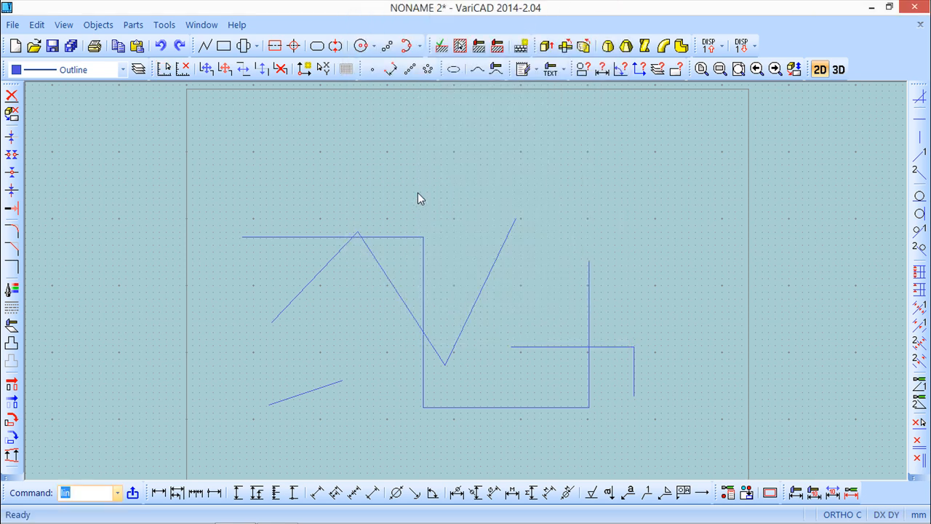
Draw a stepped connected line of eight alternating horizontal and vertical segments across the zigzag using the incremental cursor movement.
{"action": "scroll", "coordinate": [391, 287], "scroll_direction": "up", "scroll_amount": 2}
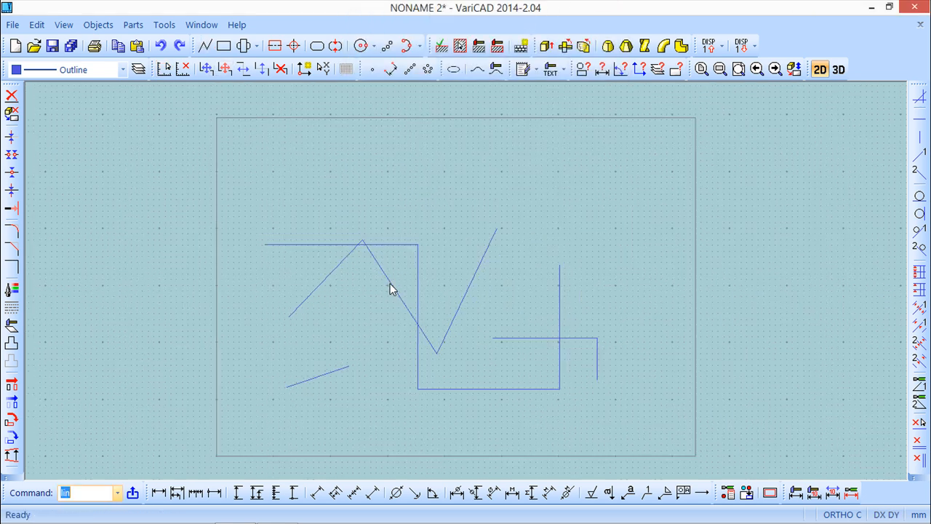
{"action": "scroll", "coordinate": [390, 288], "scroll_direction": "up", "scroll_amount": 2}
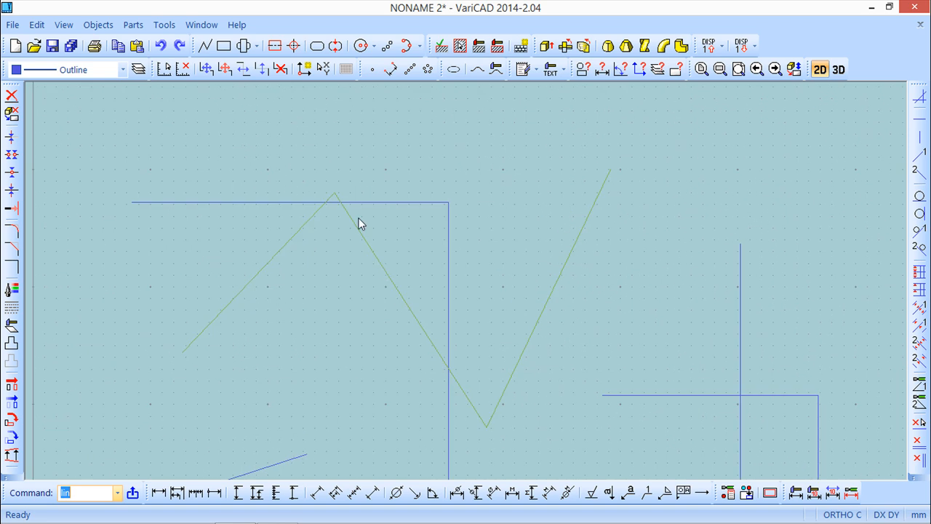
{"action": "left_click", "coordinate": [204, 45]}
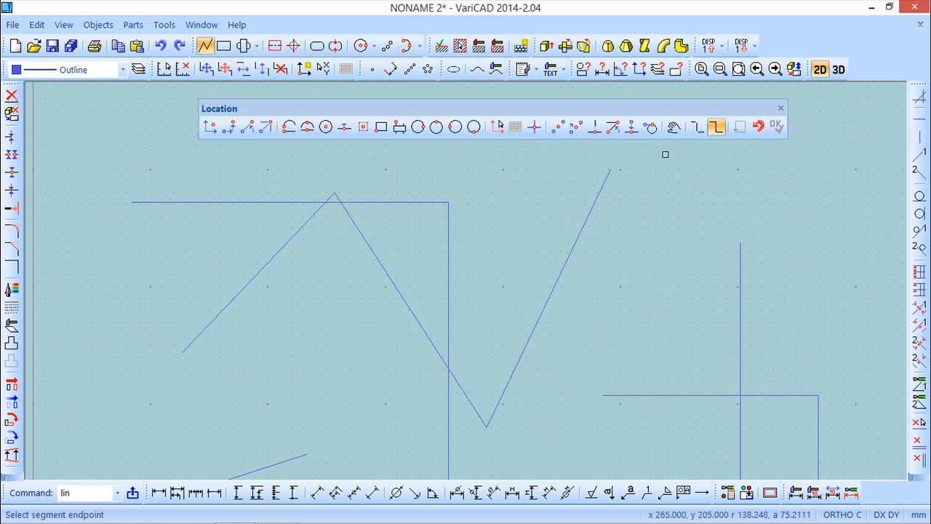
{"action": "left_click", "coordinate": [515, 128]}
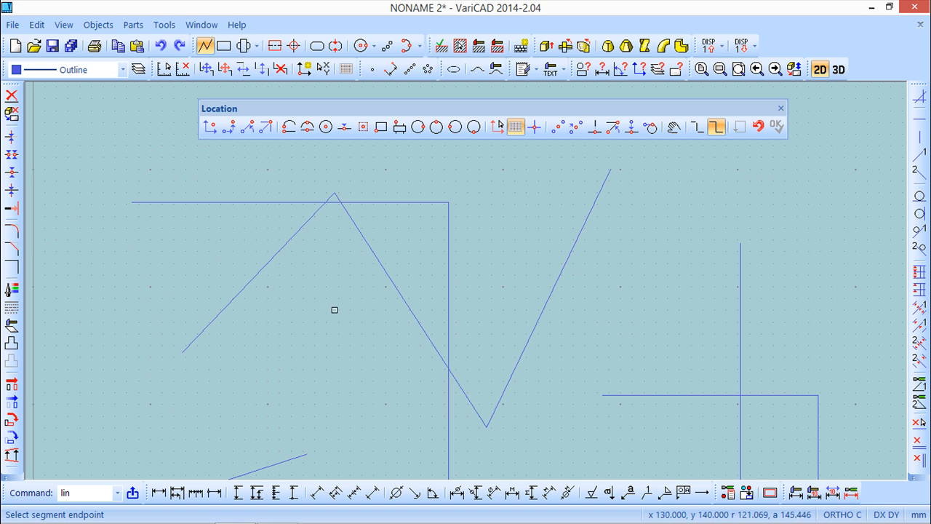
{"action": "left_click", "coordinate": [269, 287]}
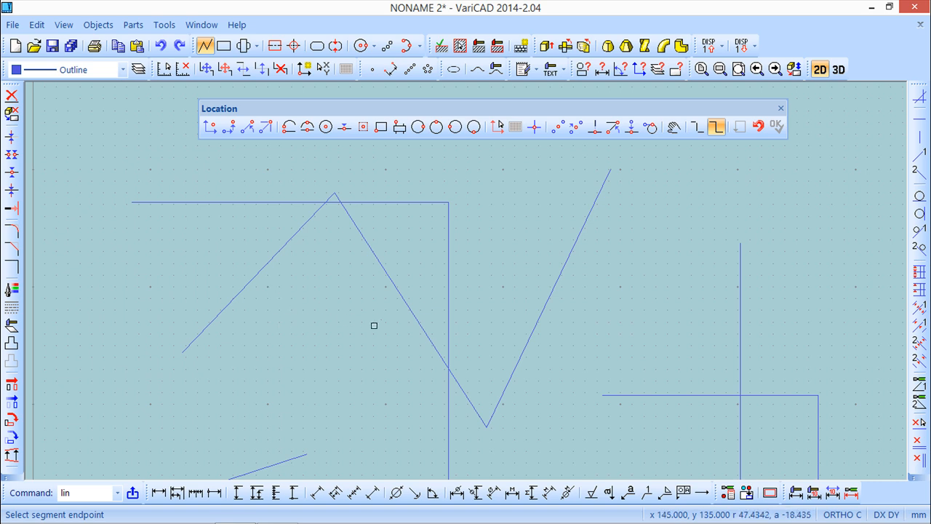
{"action": "left_click", "coordinate": [339, 286]}
{"action": "left_click", "coordinate": [337, 401]}
{"action": "left_click", "coordinate": [478, 378]}
{"action": "left_click", "coordinate": [495, 251]}
{"action": "left_click", "coordinate": [577, 367]}
{"action": "left_click", "coordinate": [675, 363]}
{"action": "left_click", "coordinate": [675, 253]}
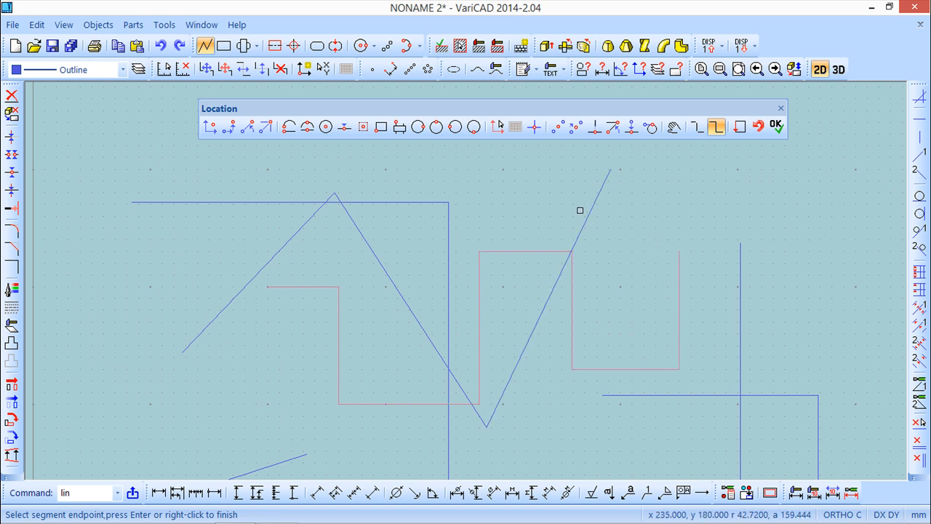
{"action": "right_click", "coordinate": [582, 212]}
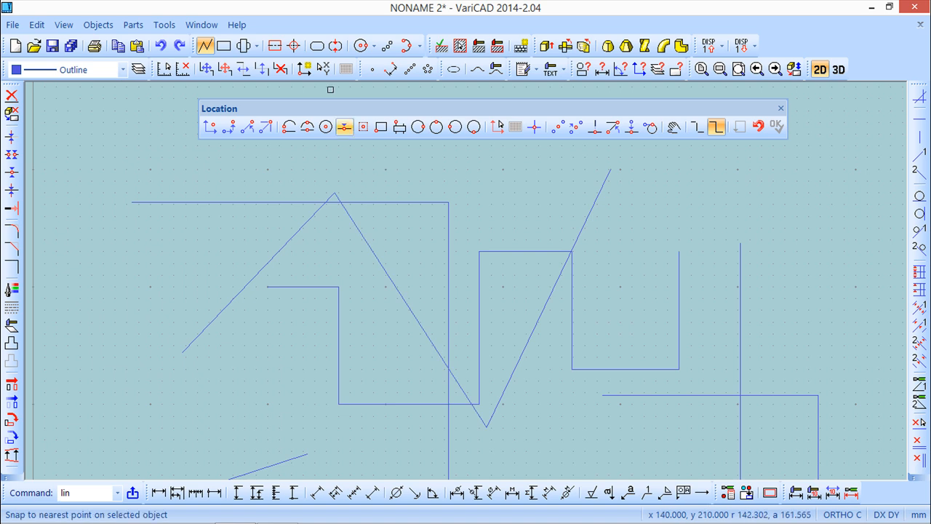
Turn off cursor movement in increments and end the line command.
{"action": "left_click", "coordinate": [164, 24]}
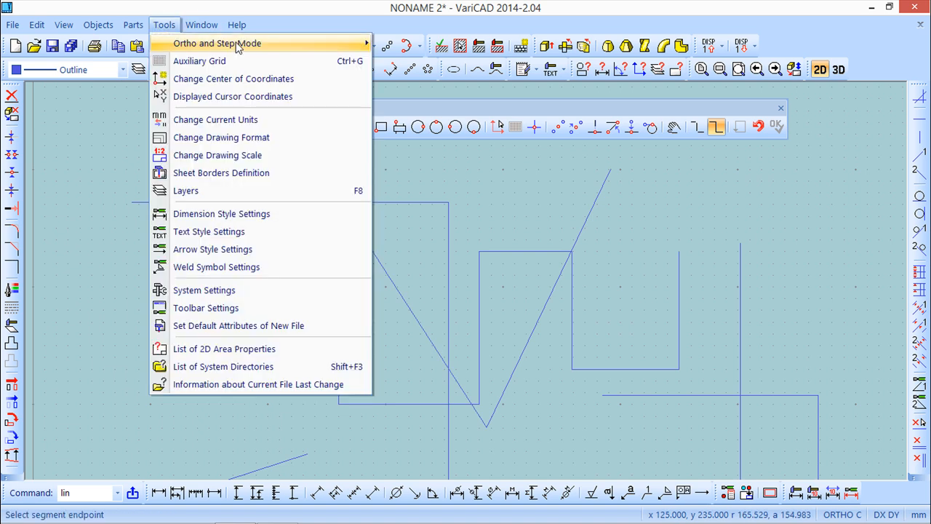
{"action": "mouse_move", "coordinate": [244, 45]}
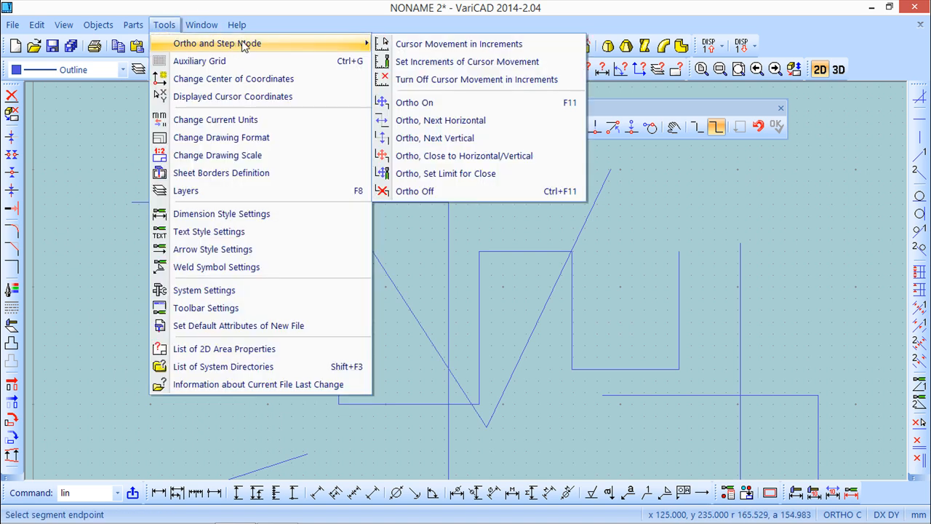
{"action": "left_click", "coordinate": [512, 80]}
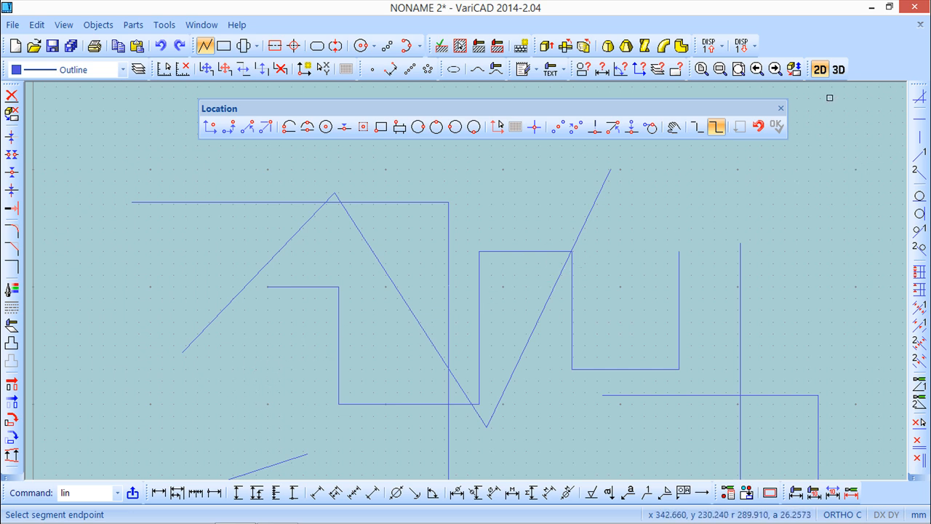
{"action": "left_click", "coordinate": [781, 109]}
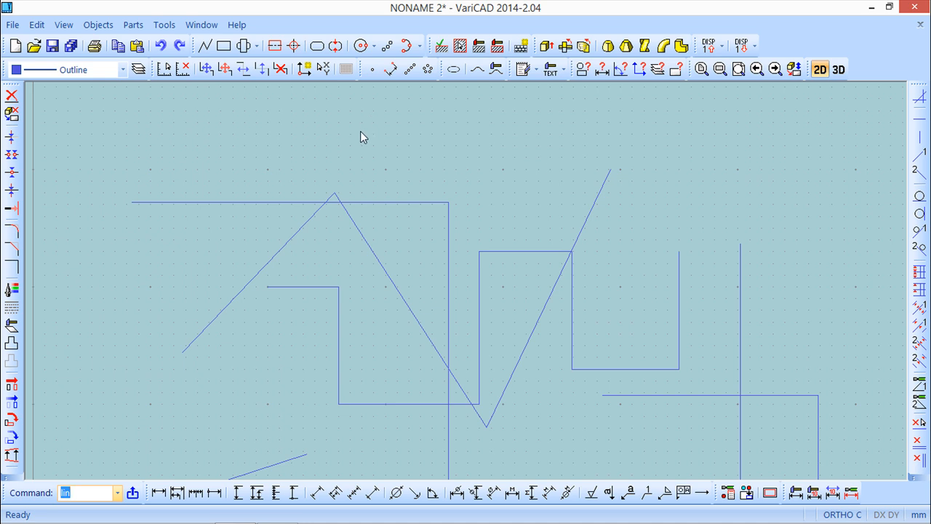
Delete all practice lines from the sheet.
{"action": "scroll", "coordinate": [374, 186], "scroll_direction": "down", "scroll_amount": 2}
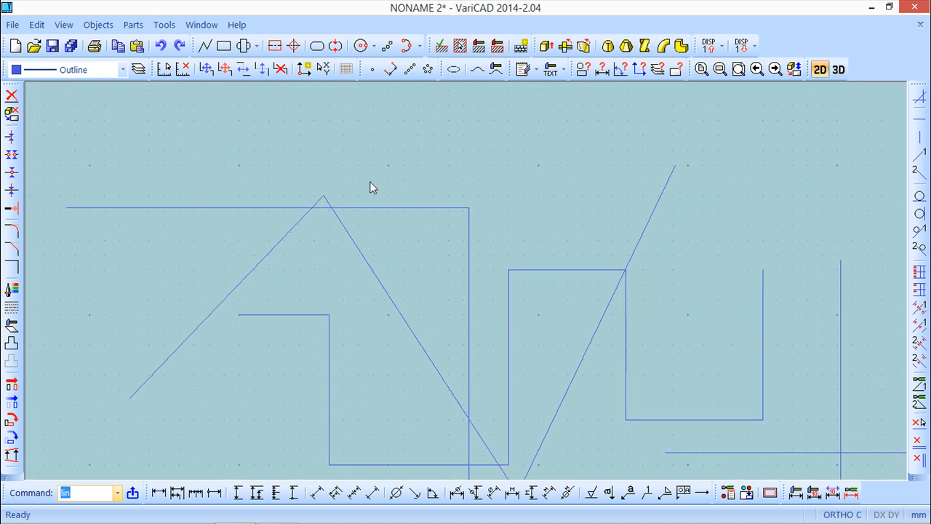
{"action": "scroll", "coordinate": [369, 187], "scroll_direction": "down", "scroll_amount": 1}
{"action": "scroll", "coordinate": [449, 222], "scroll_direction": "up", "scroll_amount": 2}
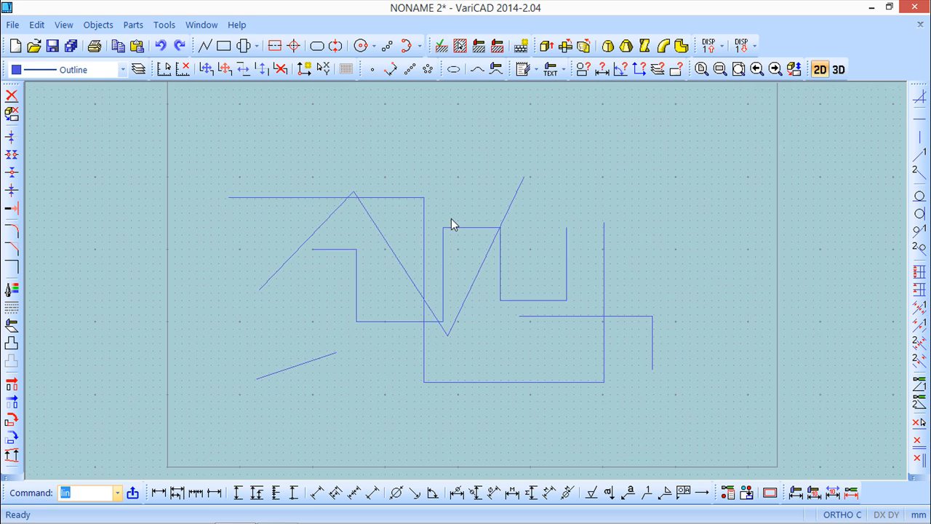
{"action": "scroll", "coordinate": [405, 201], "scroll_direction": "down", "scroll_amount": 3}
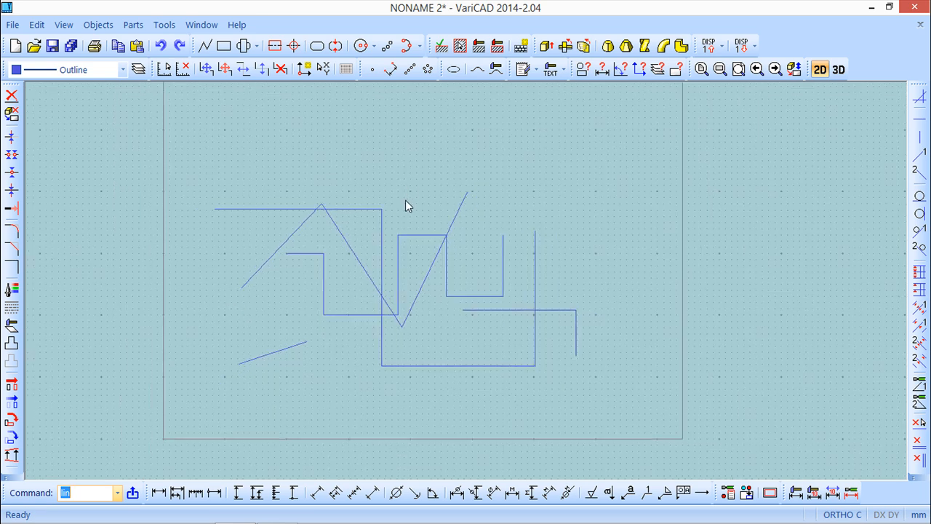
{"action": "mouse_move", "coordinate": [407, 199]}
{"action": "middle_mouse_down"}
{"action": "mouse_move", "coordinate": [406, 217]}
{"action": "mouse_move", "coordinate": [420, 196]}
{"action": "middle_mouse_up"}
{"action": "scroll", "coordinate": [406, 205], "scroll_direction": "up", "scroll_amount": 1}
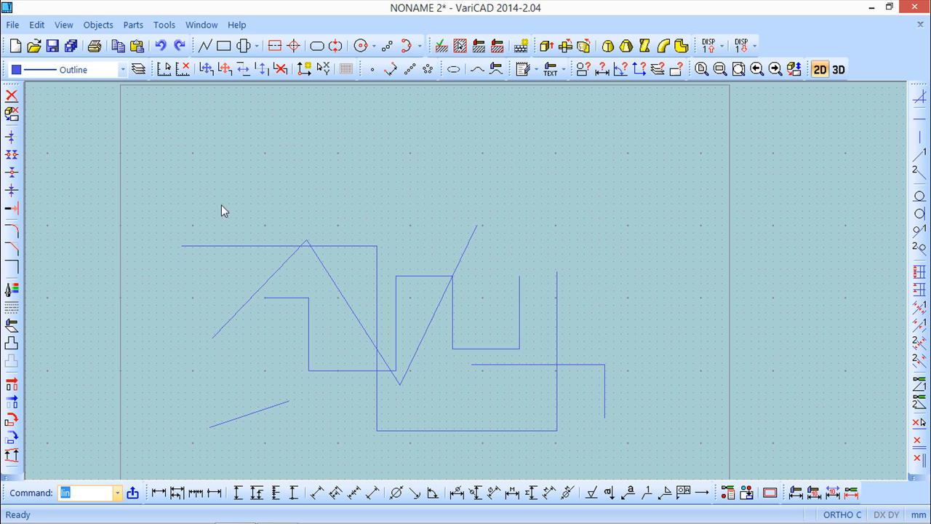
{"action": "left_click", "coordinate": [11, 95]}
{"action": "left_click", "coordinate": [164, 193]}
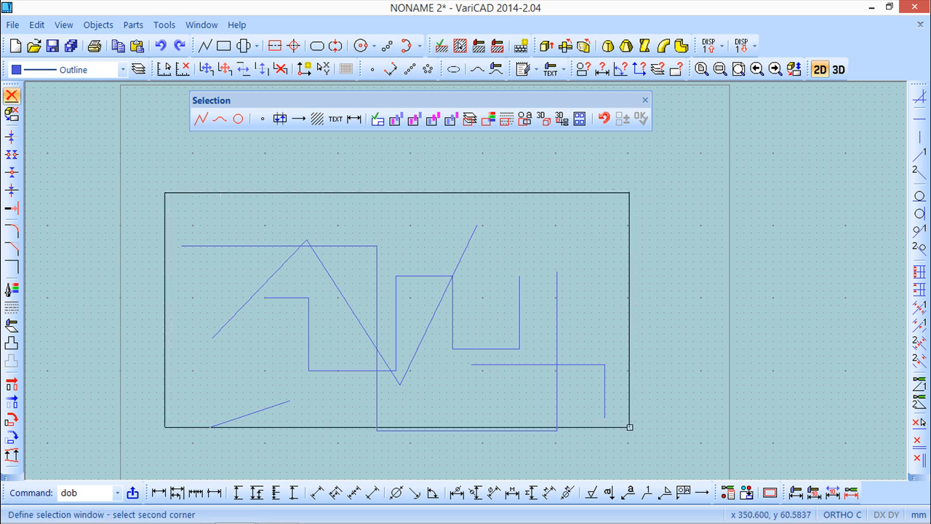
{"action": "left_click", "coordinate": [634, 445]}
{"action": "left_click", "coordinate": [635, 448]}
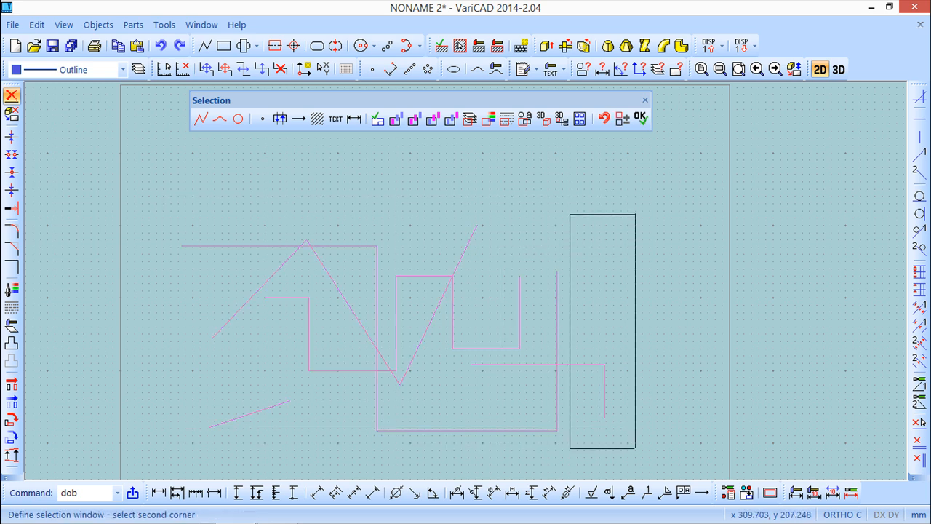
{"action": "left_click", "coordinate": [563, 253]}
{"action": "left_click", "coordinate": [640, 118]}
{"action": "left_click", "coordinate": [644, 100]}
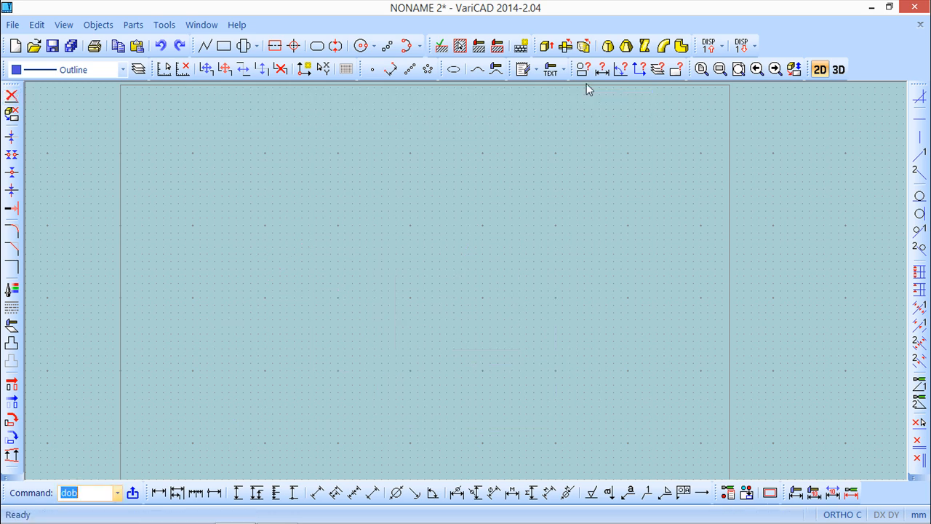
Create a single horizontal construction line across the upper half of the sheet.
{"action": "left_click", "coordinate": [97, 26]}
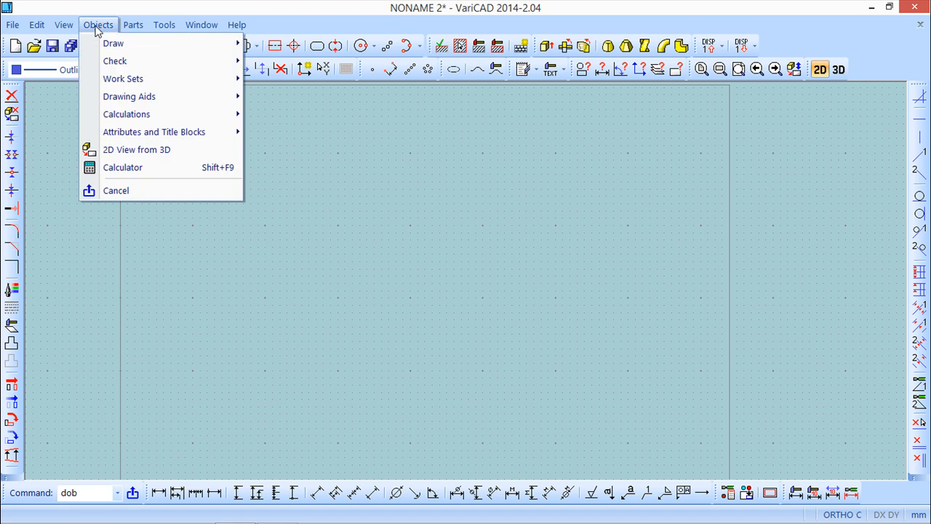
{"action": "mouse_move", "coordinate": [133, 100]}
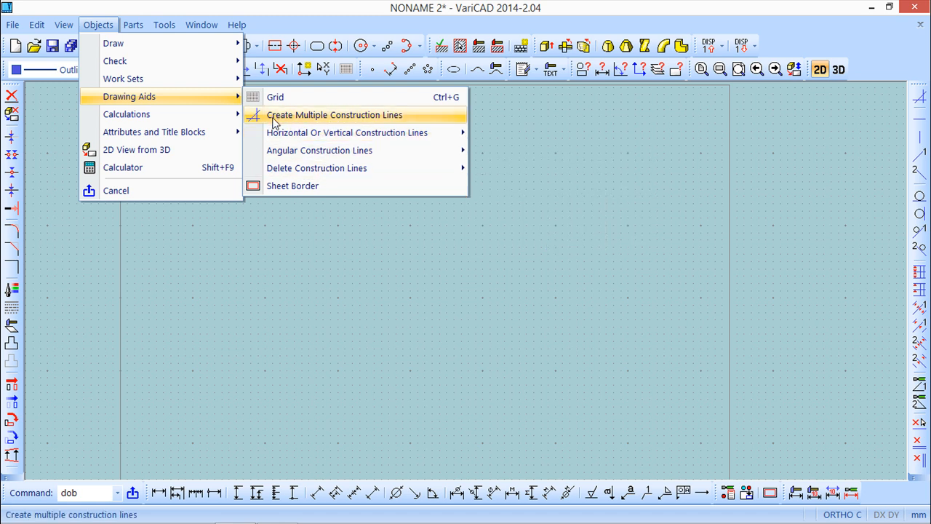
{"action": "mouse_move", "coordinate": [291, 136]}
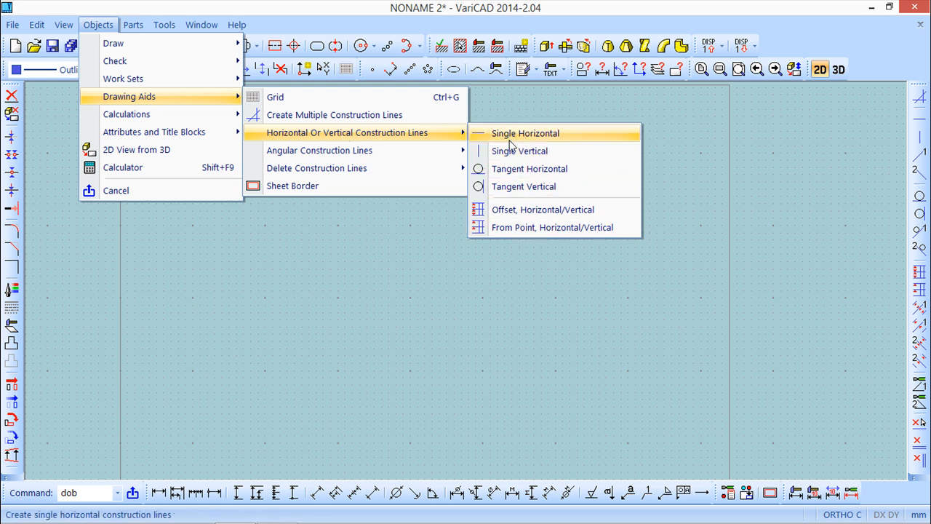
{"action": "mouse_move", "coordinate": [346, 150]}
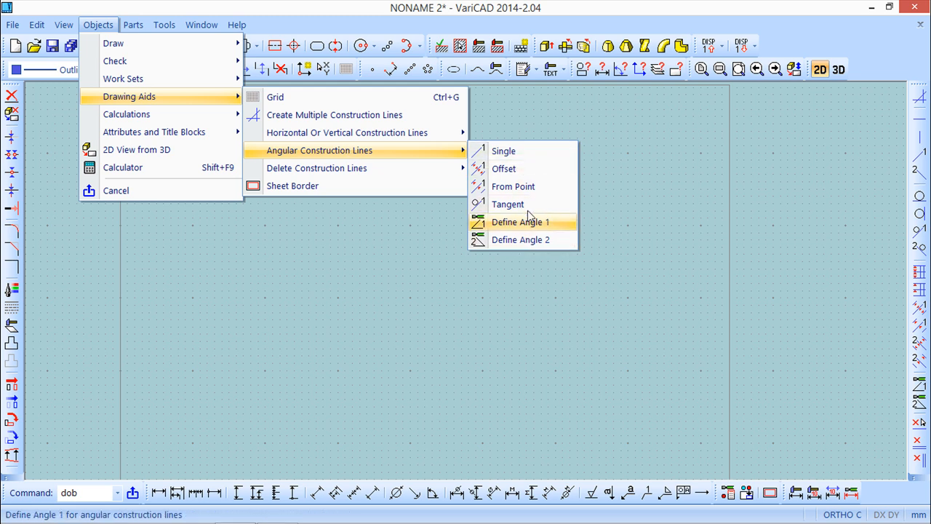
{"action": "mouse_move", "coordinate": [334, 175]}
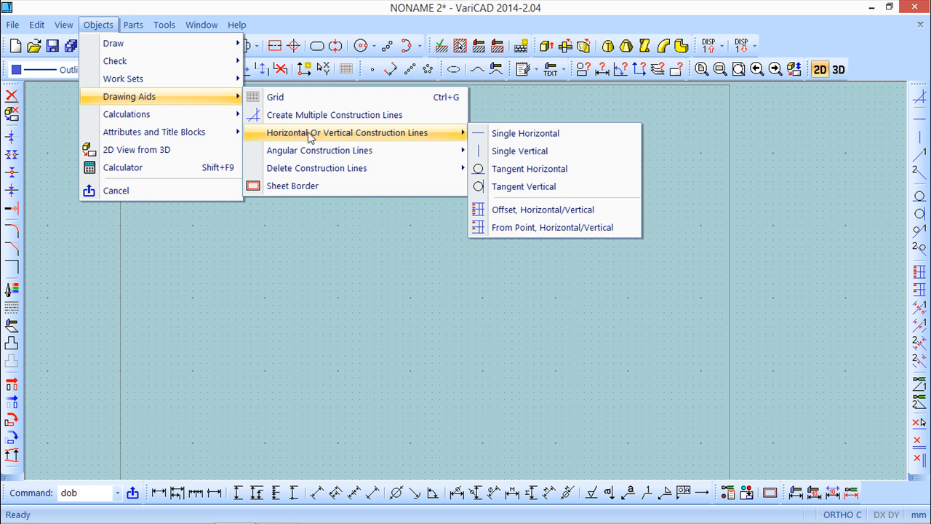
{"action": "left_click", "coordinate": [543, 138]}
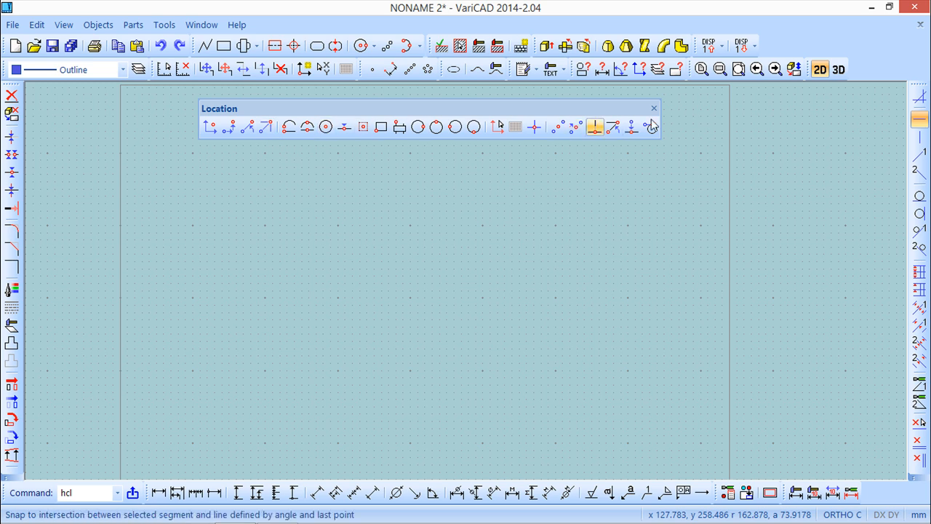
{"action": "left_click", "coordinate": [362, 243]}
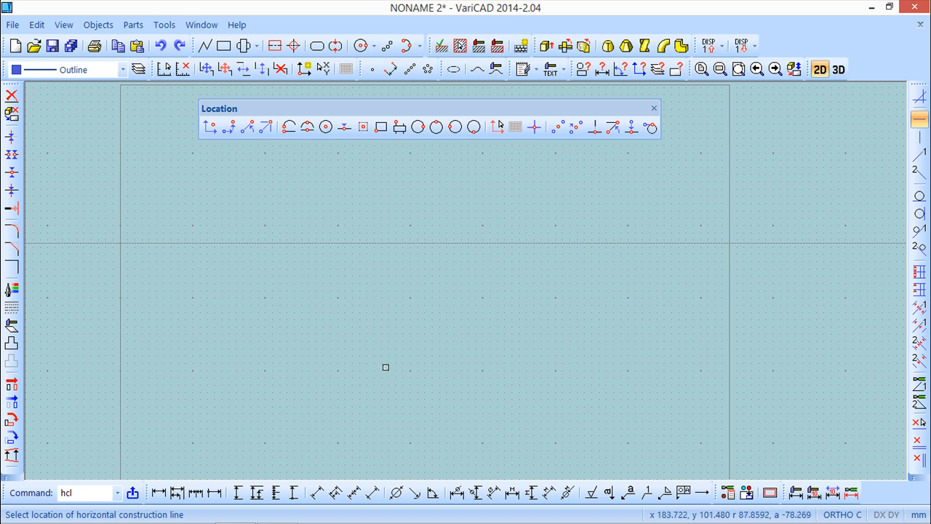
{"action": "left_click", "coordinate": [655, 108]}
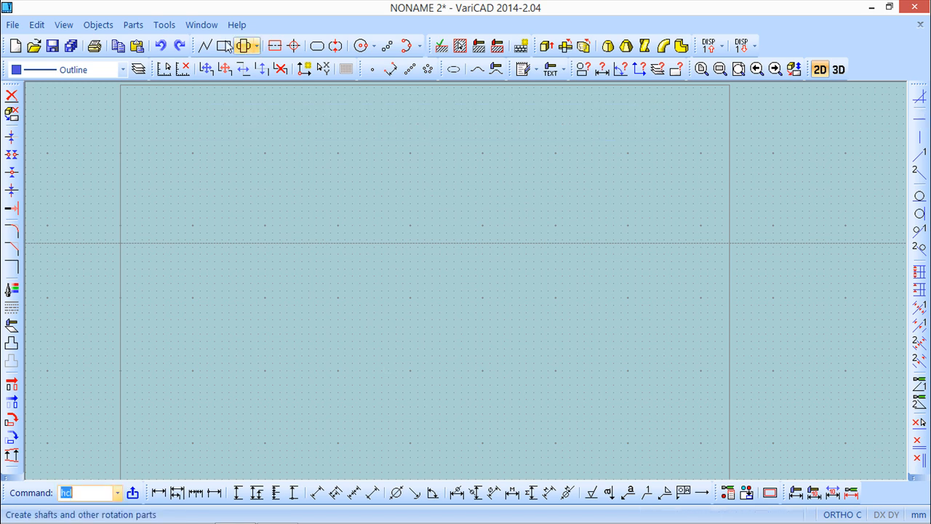
Draw one line slanting upward at about 45° across the horizontal construction line in the sheet's left part.
{"action": "left_click", "coordinate": [206, 45]}
{"action": "left_click", "coordinate": [210, 283]}
{"action": "left_click", "coordinate": [326, 164]}
{"action": "right_click", "coordinate": [429, 265]}
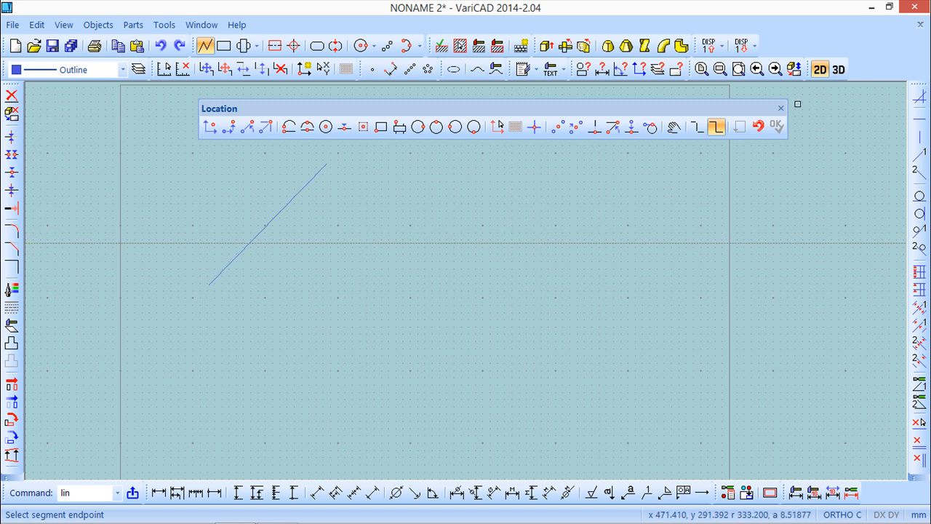
{"action": "left_click", "coordinate": [781, 110]}
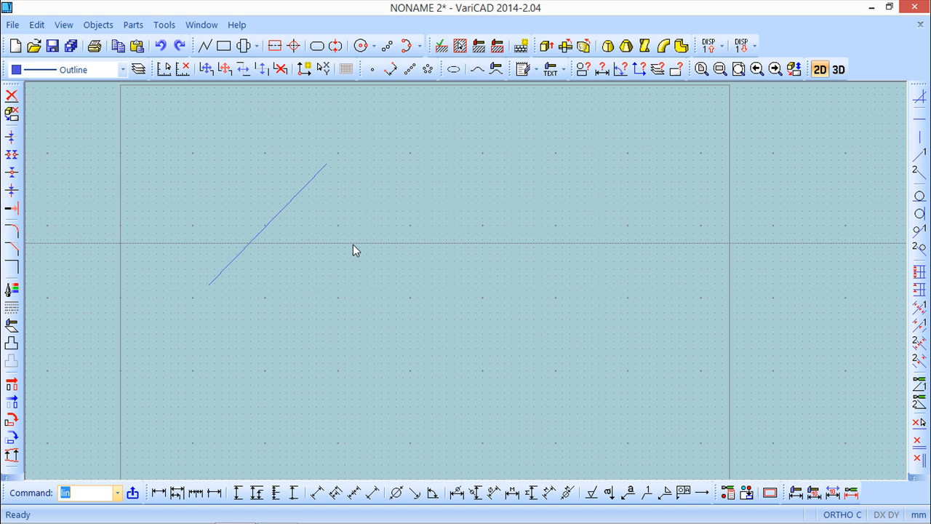
Create a single vertical construction line near the middle of the sheet, crossing the horizontal one.
{"action": "left_click", "coordinate": [98, 25]}
{"action": "mouse_move", "coordinate": [124, 106]}
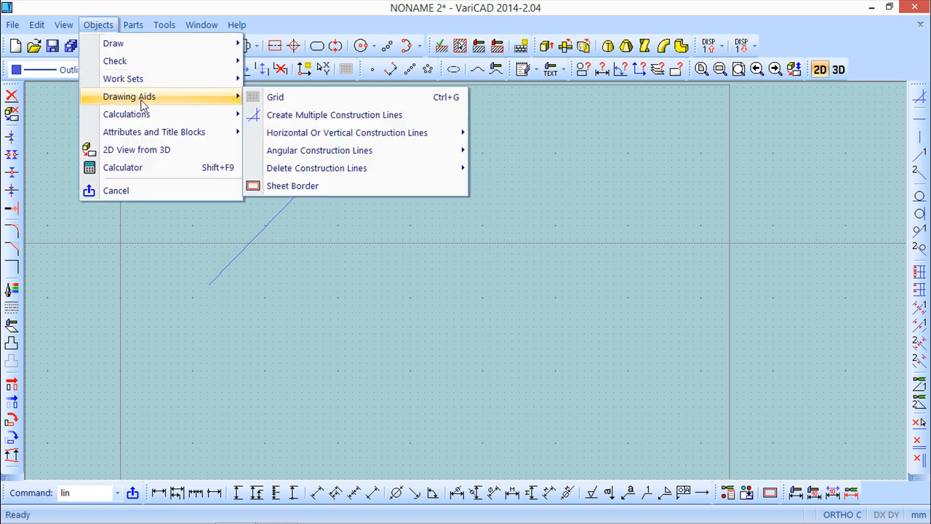
{"action": "mouse_move", "coordinate": [311, 133]}
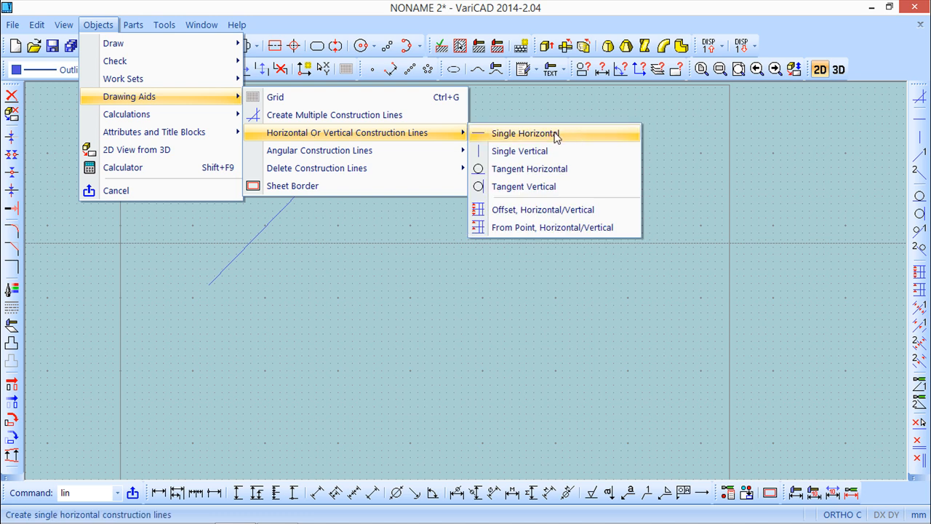
{"action": "left_click", "coordinate": [531, 153]}
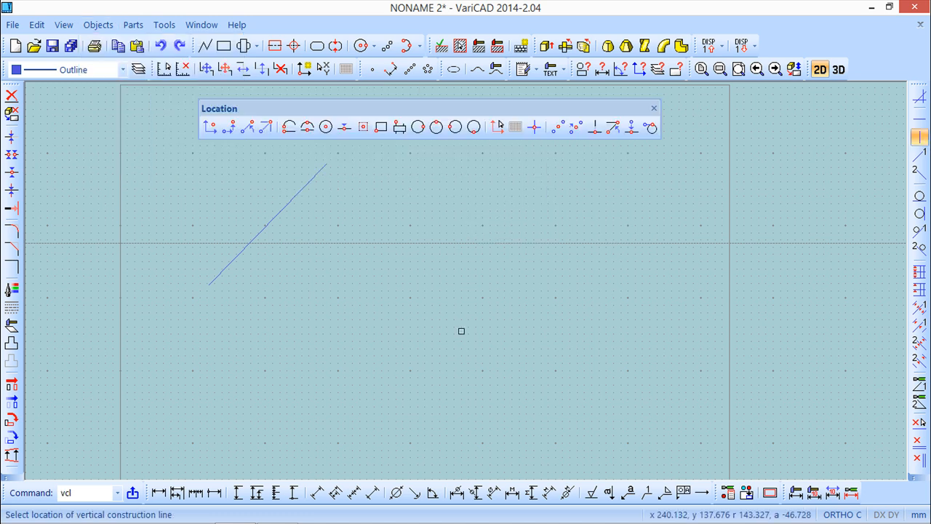
{"action": "left_click", "coordinate": [652, 110]}
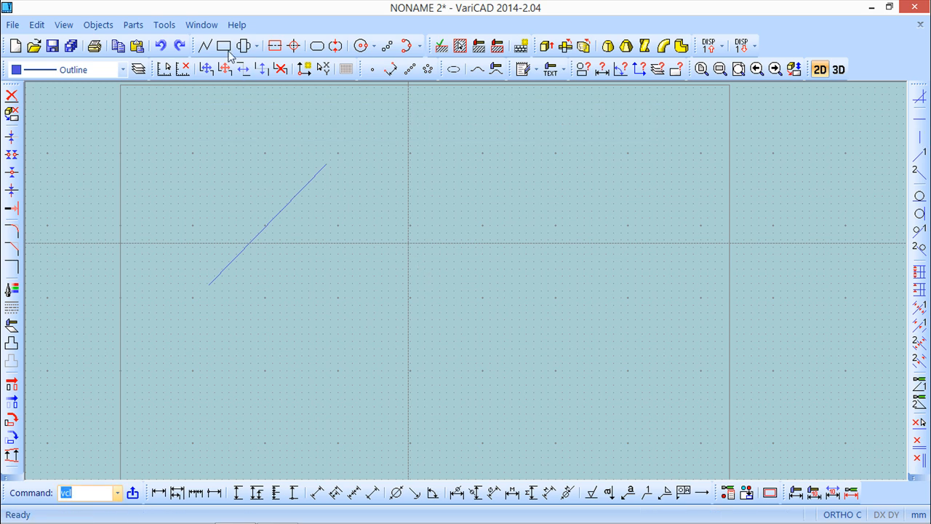
Draw a line from the slanted line's upper end to the construction lines' intersection, plus a separate slanted line crossing both construction lines.
{"action": "left_click", "coordinate": [205, 46]}
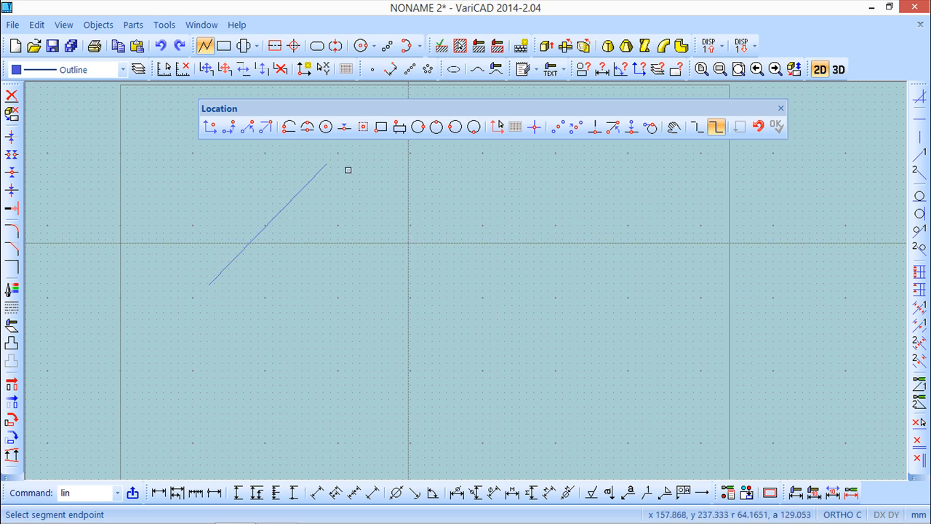
{"action": "left_click", "coordinate": [326, 165]}
{"action": "right_click", "coordinate": [335, 202]}
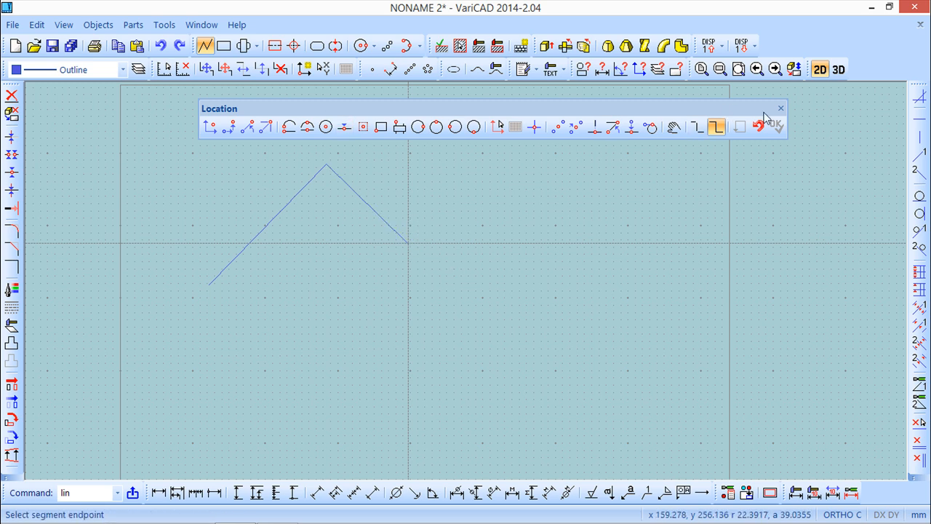
{"action": "left_click", "coordinate": [520, 202]}
{"action": "left_click", "coordinate": [781, 108]}
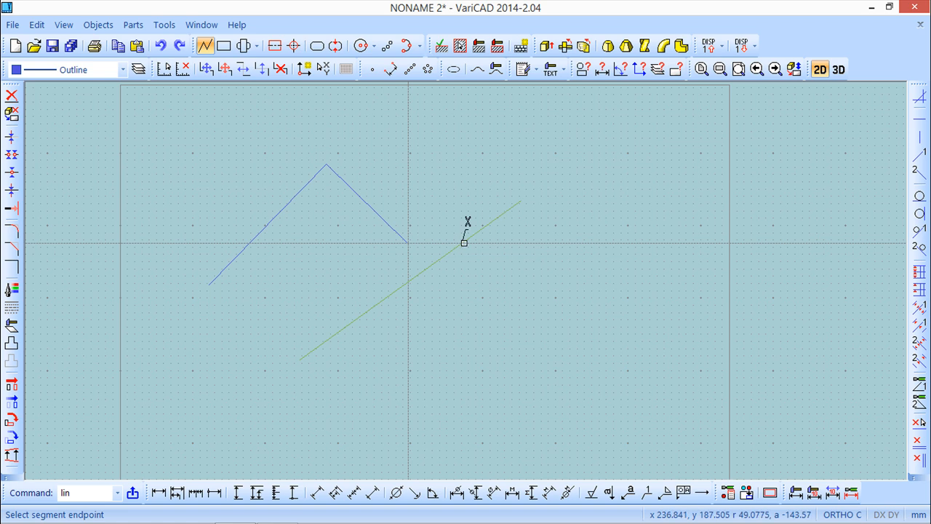
Draw a circle below the horizontal construction line, centred left of the vertical one and crossing the lower slanted line.
{"action": "left_click", "coordinate": [360, 45]}
{"action": "left_click", "coordinate": [369, 348]}
{"action": "left_click", "coordinate": [457, 345]}
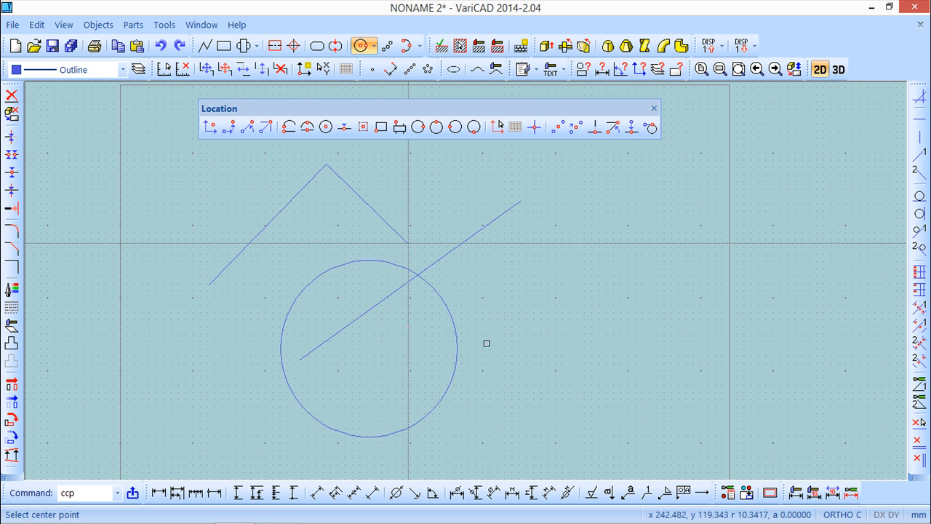
{"action": "key", "text": "Escape"}
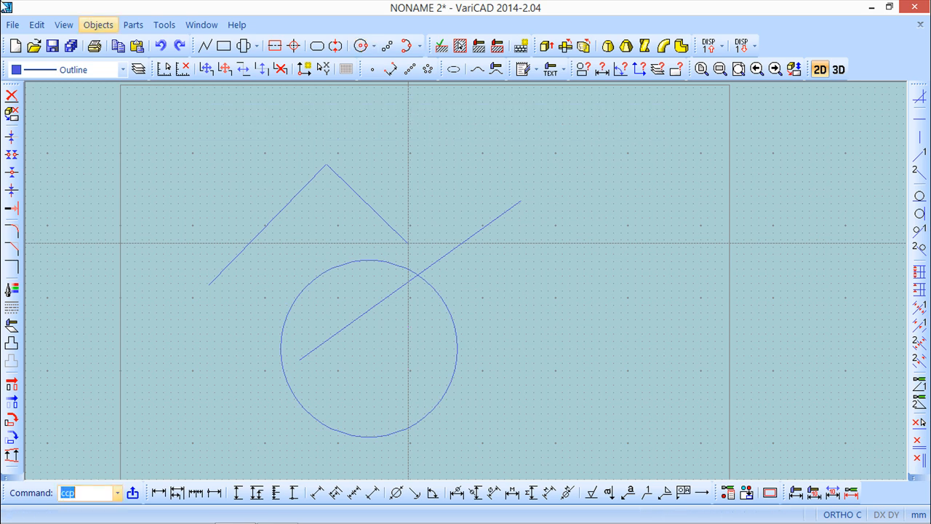
Create a vertical construction line tangent to the circle's right side.
{"action": "left_click", "coordinate": [98, 25]}
{"action": "mouse_move", "coordinate": [144, 98]}
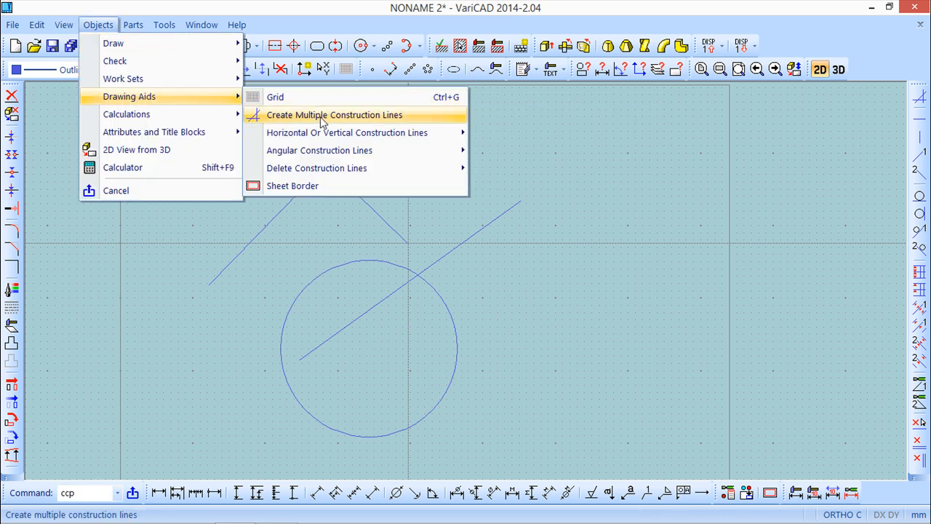
{"action": "mouse_move", "coordinate": [329, 135]}
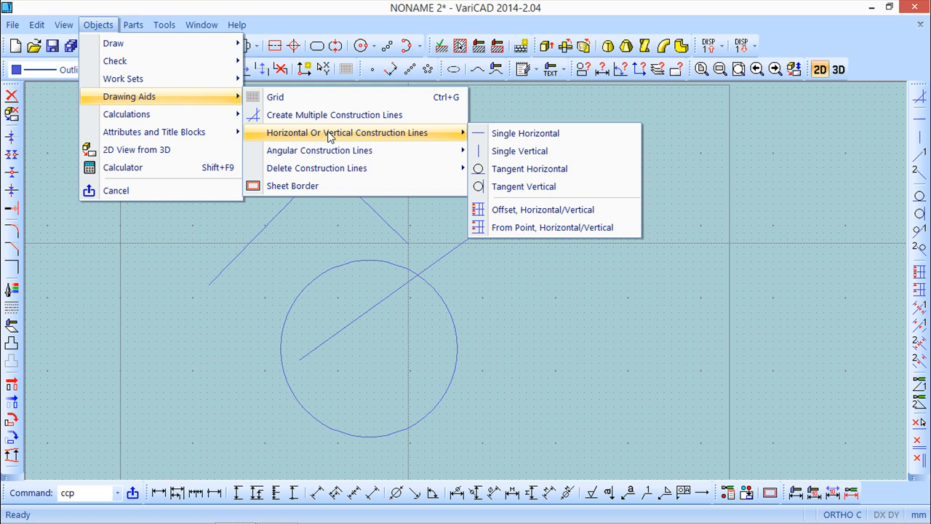
{"action": "left_click", "coordinate": [556, 188]}
{"action": "left_click", "coordinate": [459, 346]}
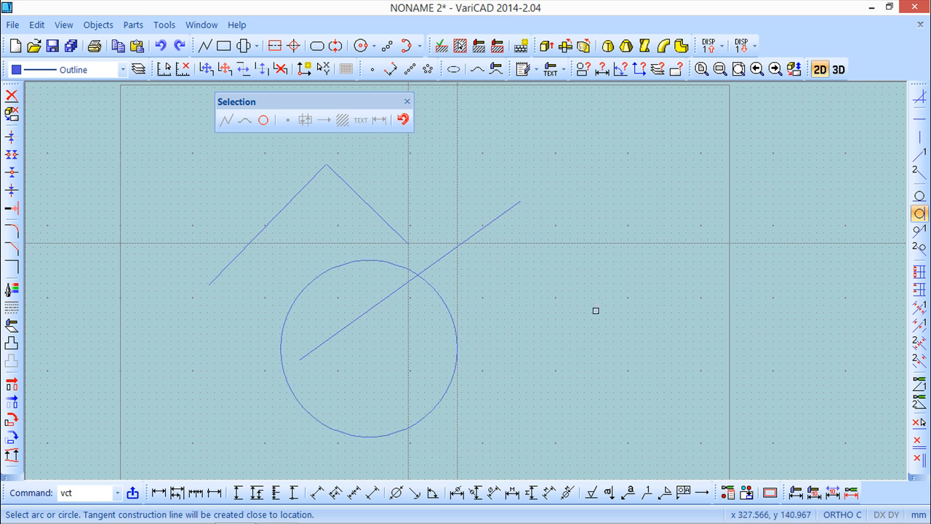
{"action": "left_click", "coordinate": [406, 101]}
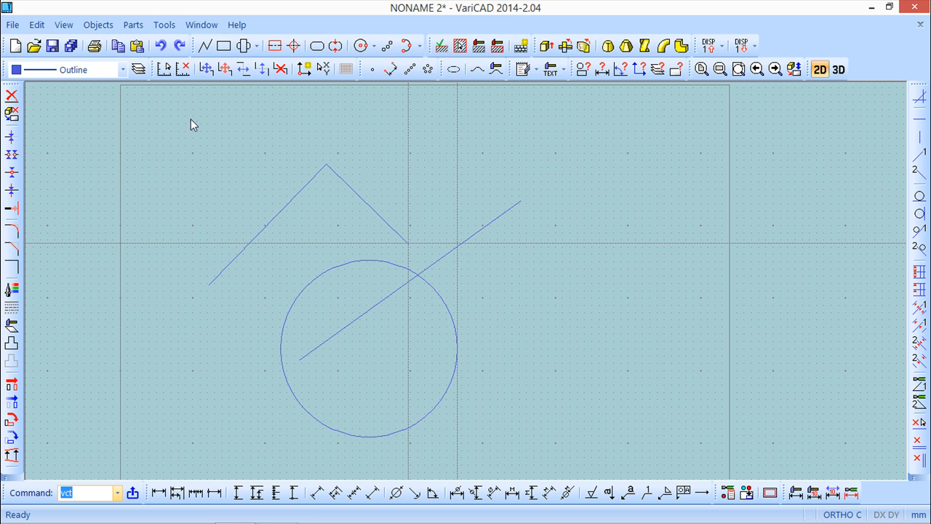
Preview the drawing's printout for the system default printer to check whether construction lines print, then cancel without printing.
{"action": "left_click", "coordinate": [11, 26]}
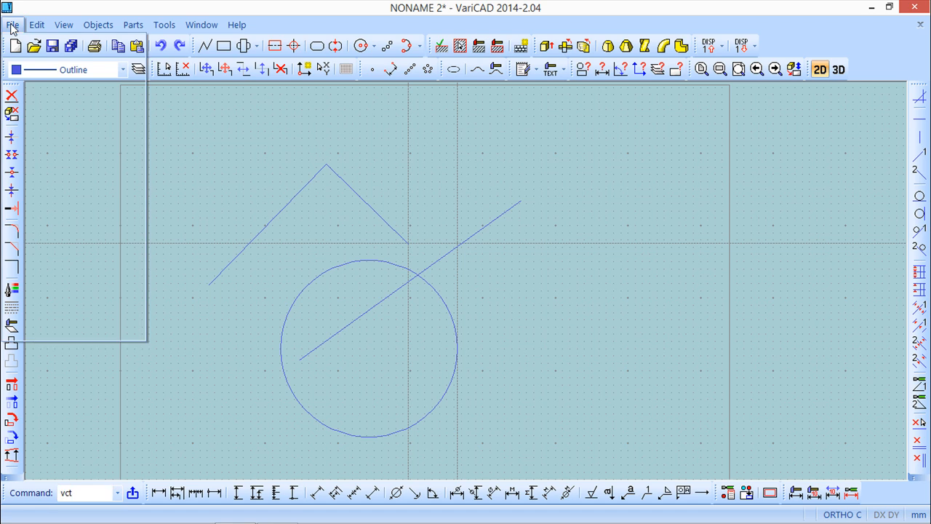
{"action": "mouse_move", "coordinate": [56, 231]}
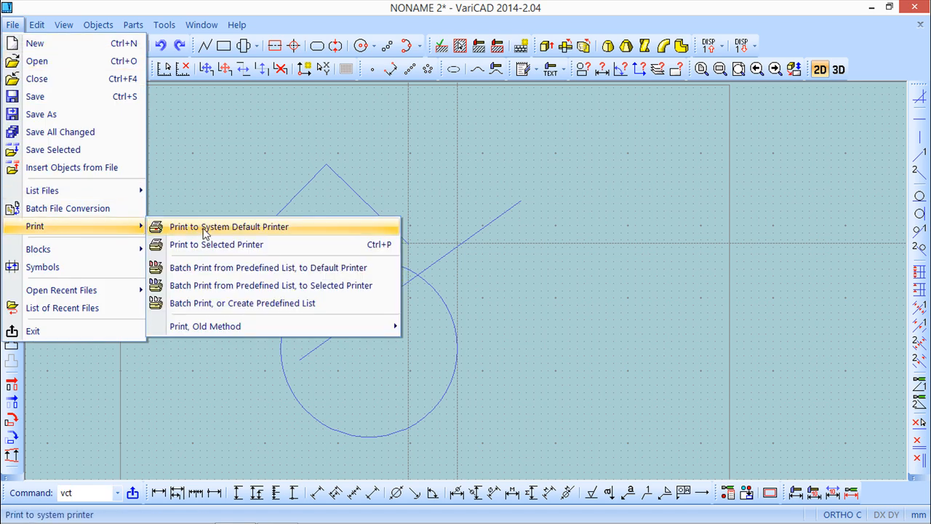
{"action": "left_click", "coordinate": [277, 228]}
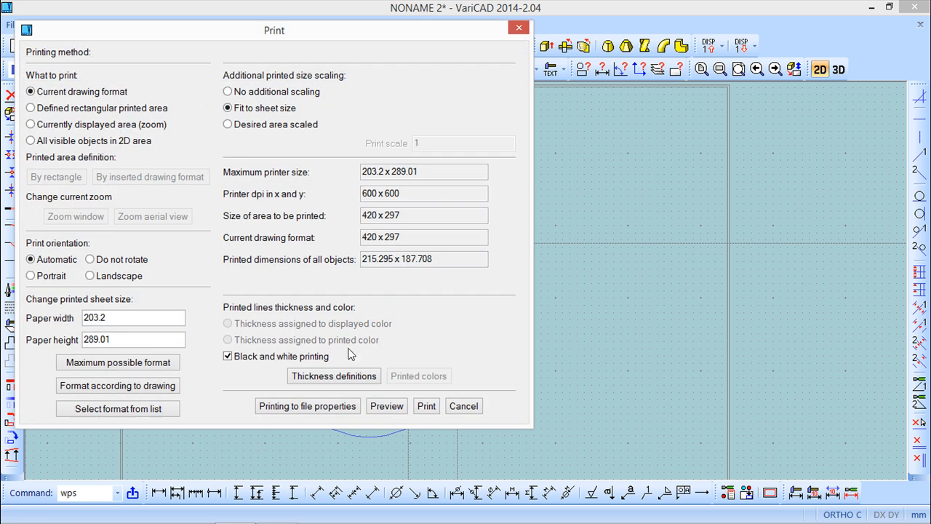
{"action": "left_click", "coordinate": [387, 406]}
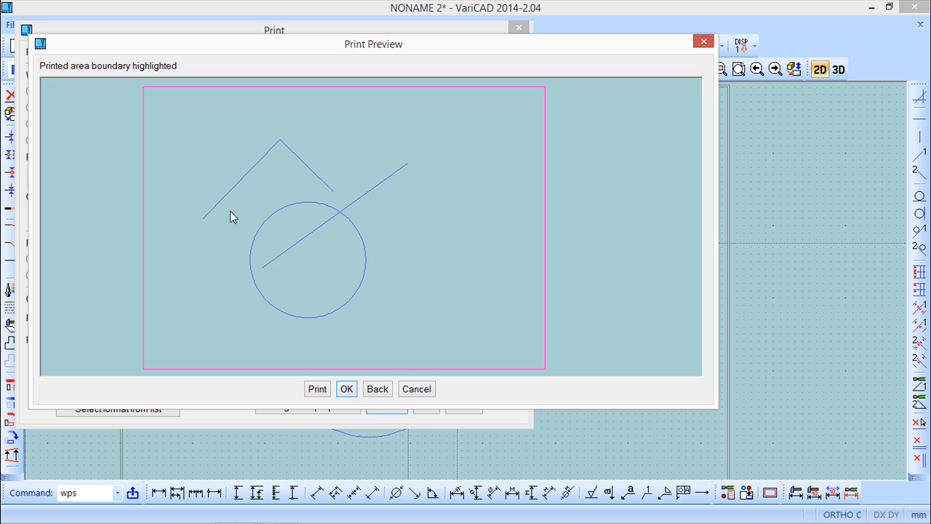
{"action": "left_click", "coordinate": [422, 389]}
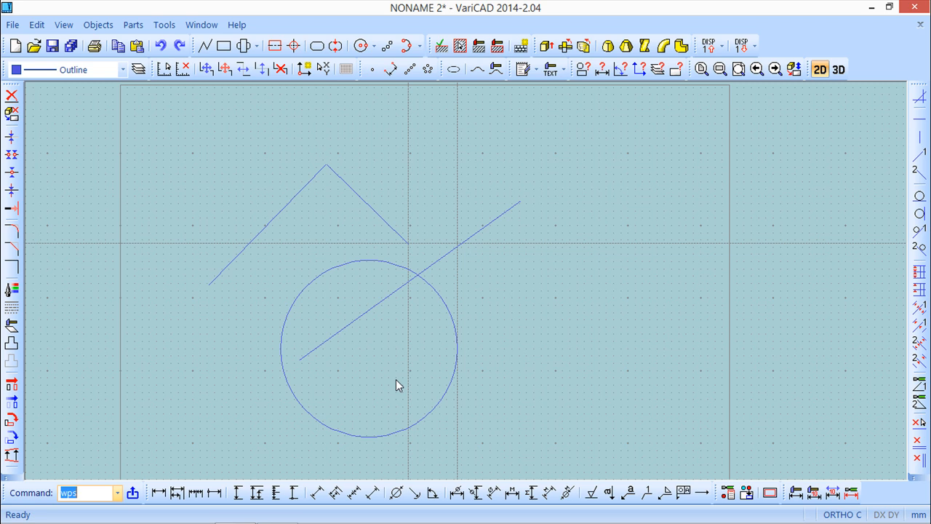
Create two offset horizontal construction lines above the original one, spaced 20 mm apart, starting from its intersection with the first vertical line.
{"action": "left_click", "coordinate": [99, 24]}
{"action": "mouse_move", "coordinate": [127, 98]}
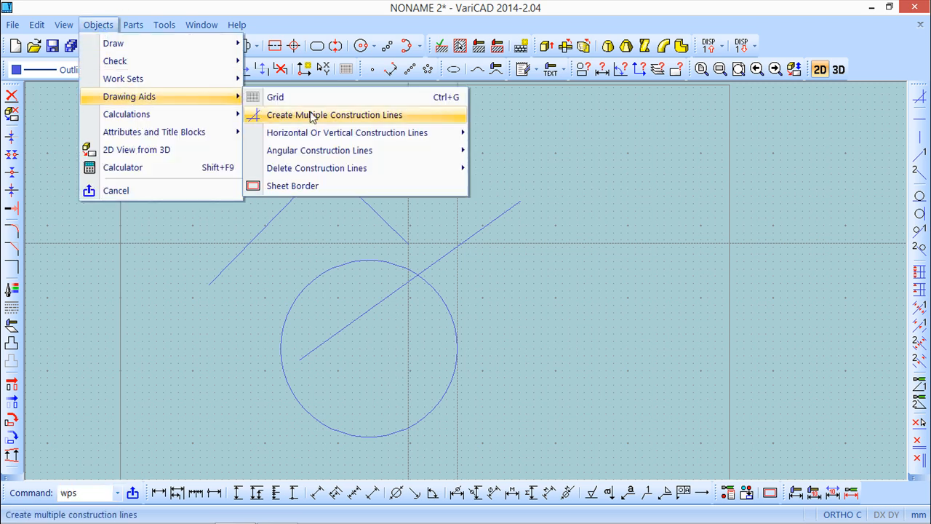
{"action": "mouse_move", "coordinate": [347, 132]}
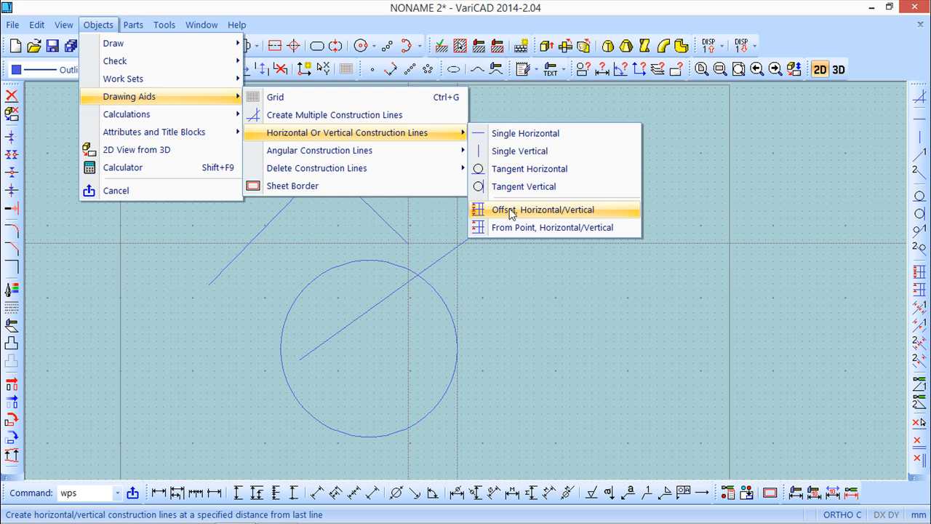
{"action": "left_click", "coordinate": [565, 214]}
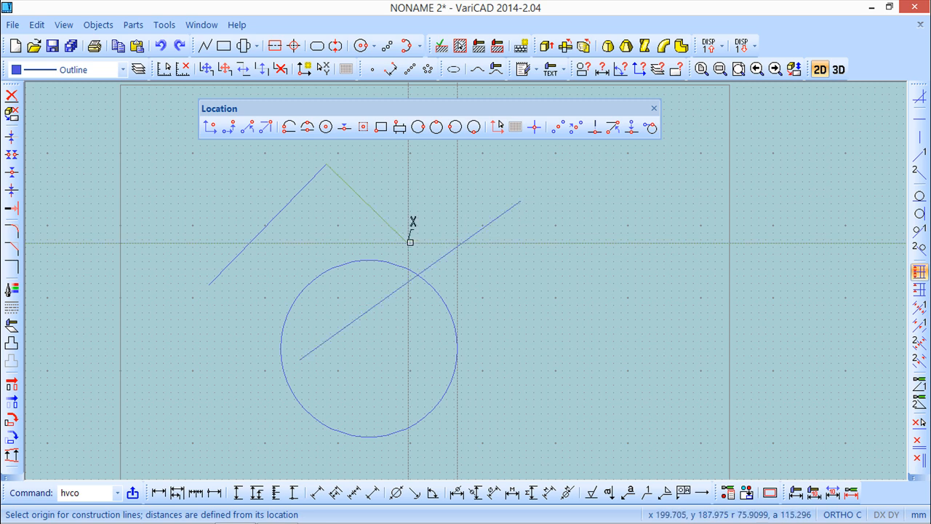
{"action": "left_click", "coordinate": [410, 241]}
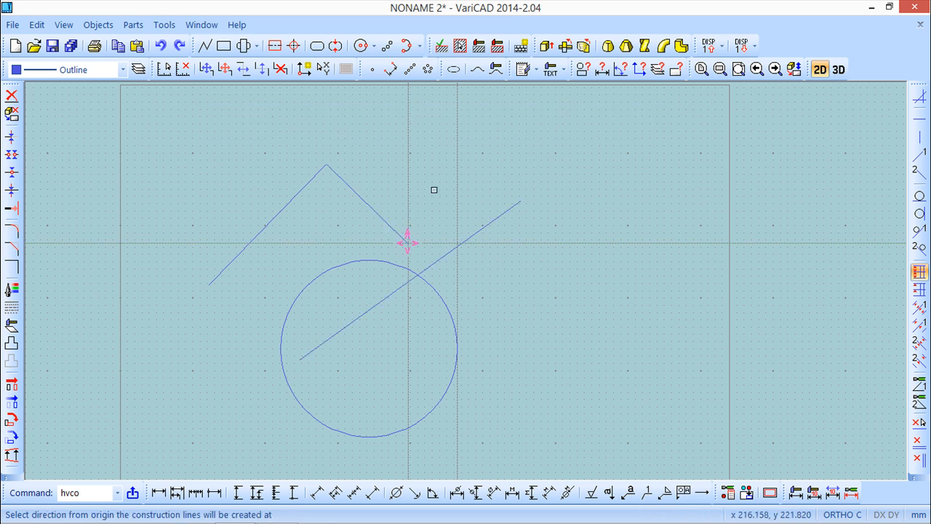
{"action": "left_click", "coordinate": [408, 235]}
{"action": "type", "text": "20"}
{"action": "key", "text": "Return"}
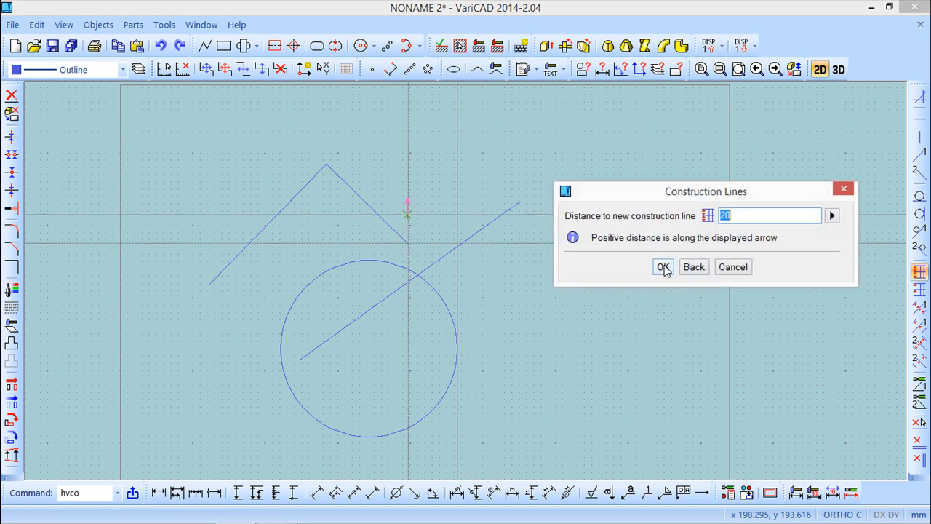
{"action": "left_click", "coordinate": [662, 268]}
{"action": "left_click", "coordinate": [693, 267]}
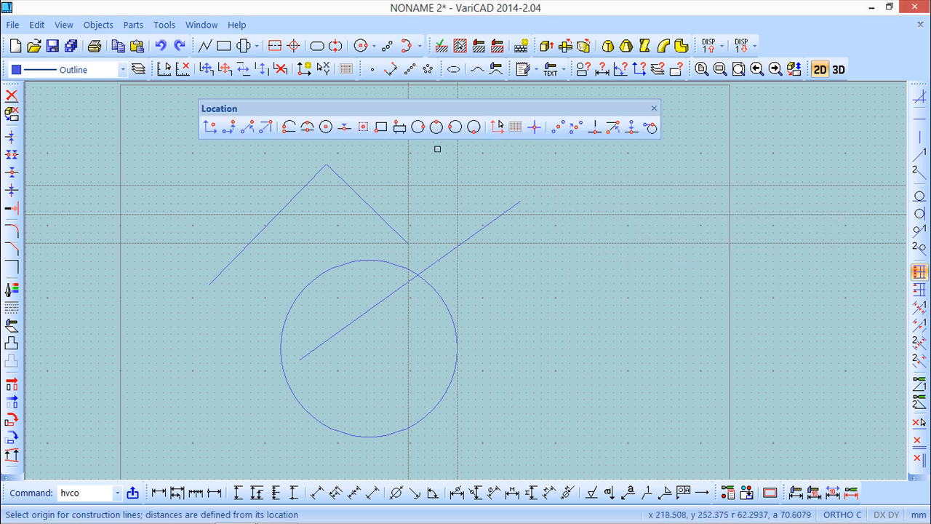
{"action": "left_click", "coordinate": [656, 107]}
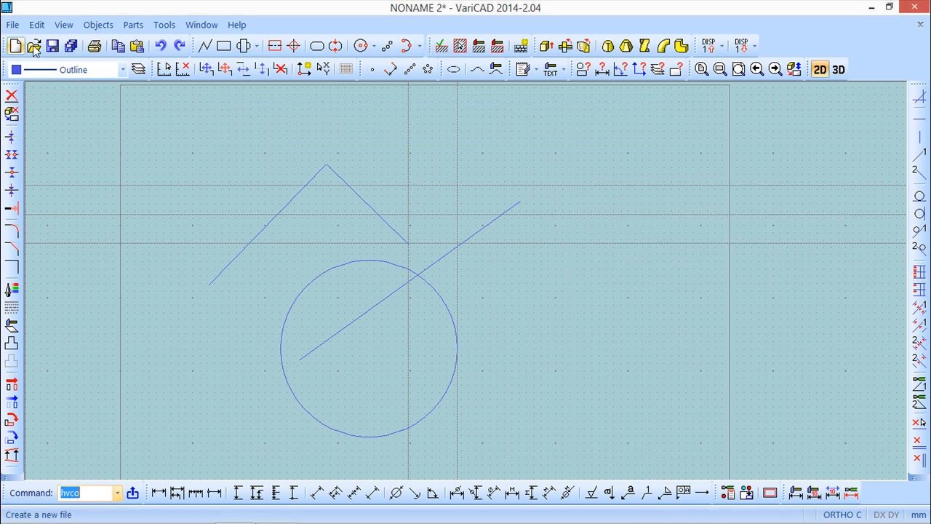
Create a single Angle 1 construction line through the intersection of the tangent vertical line and the middle horizontal construction line.
{"action": "left_click", "coordinate": [96, 26]}
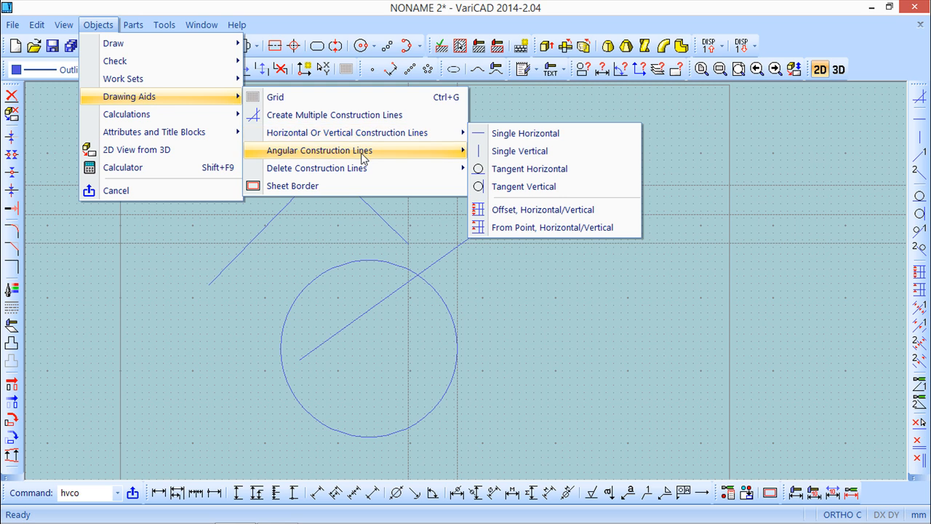
{"action": "mouse_move", "coordinate": [362, 154]}
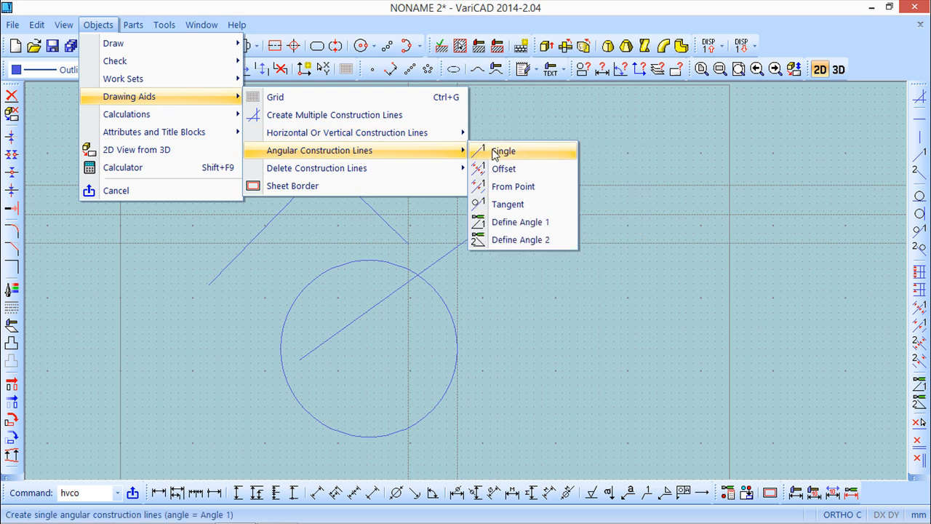
{"action": "left_click", "coordinate": [519, 152]}
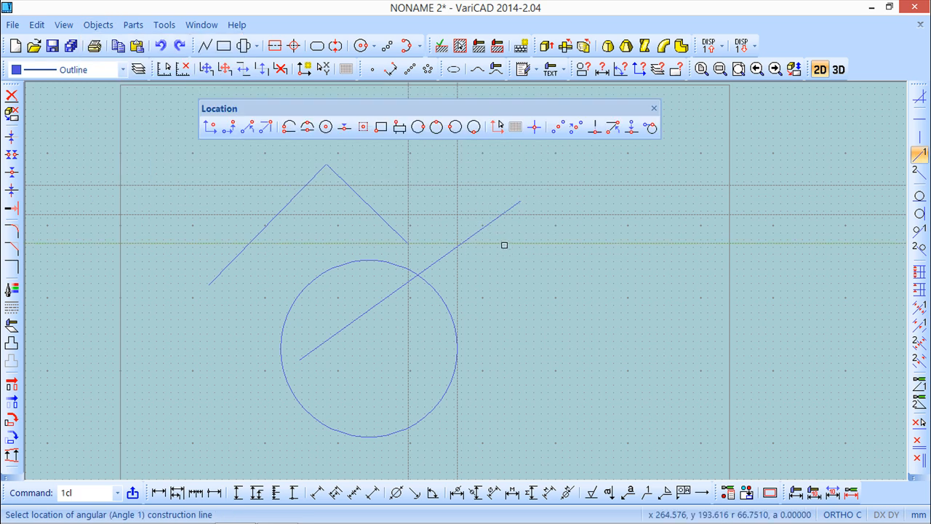
{"action": "left_click", "coordinate": [459, 213]}
{"action": "left_click", "coordinate": [654, 108]}
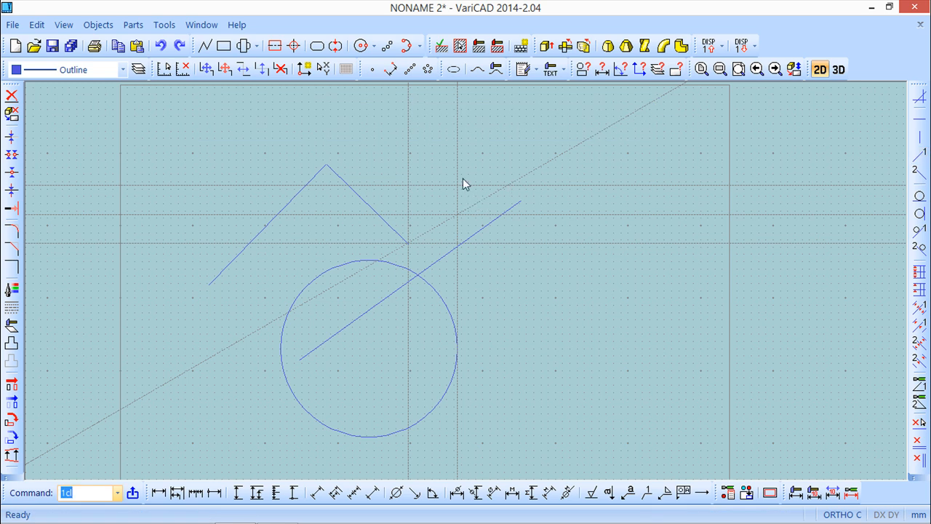
Create a parallel Angle 1 construction line offset 20 mm to the upper left of the existing angular line.
{"action": "left_click", "coordinate": [97, 25]}
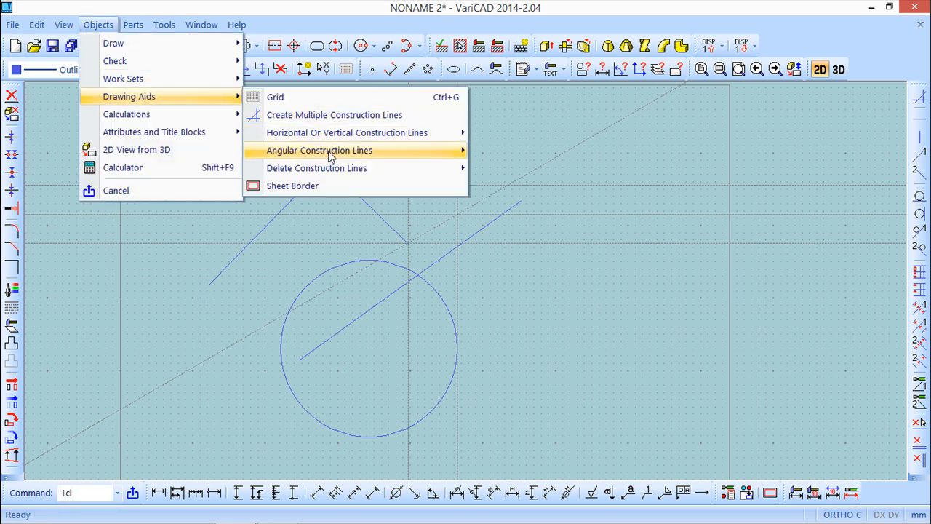
{"action": "mouse_move", "coordinate": [331, 151]}
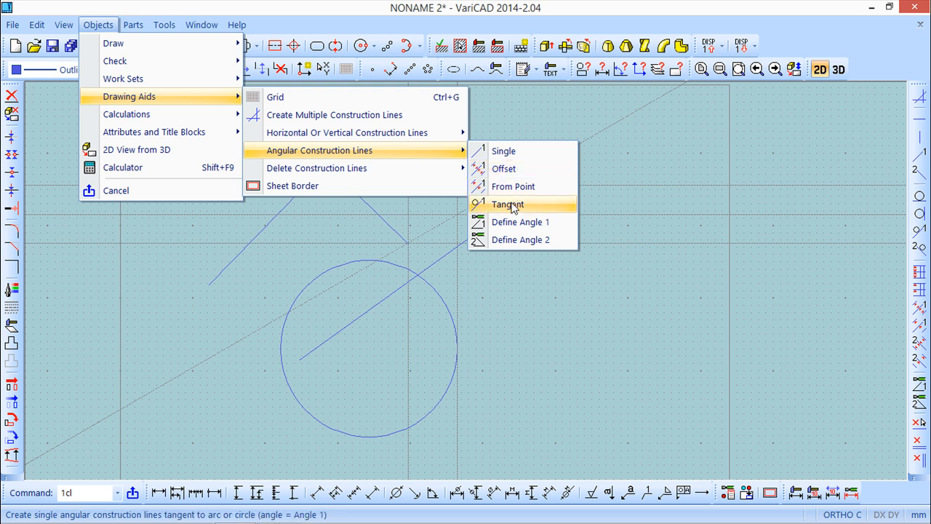
{"action": "left_click", "coordinate": [498, 169]}
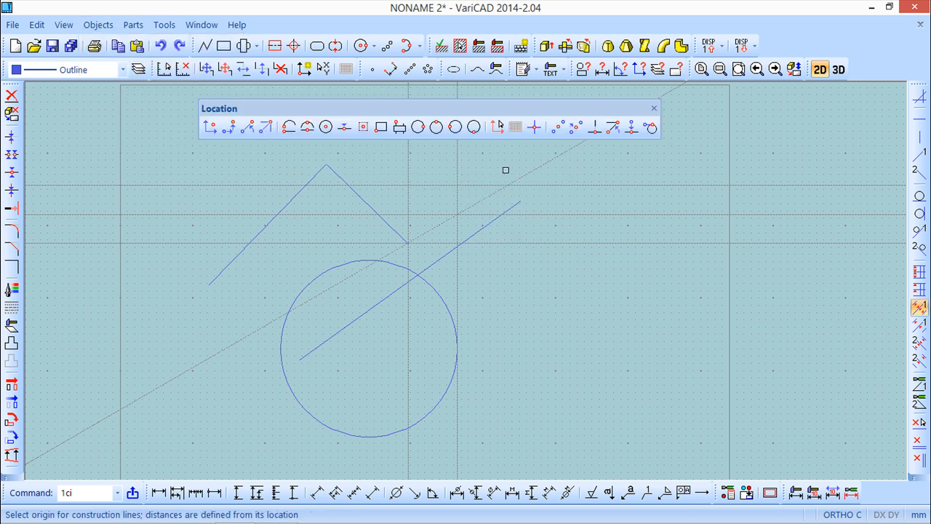
{"action": "left_click", "coordinate": [457, 214]}
{"action": "left_click", "coordinate": [451, 204]}
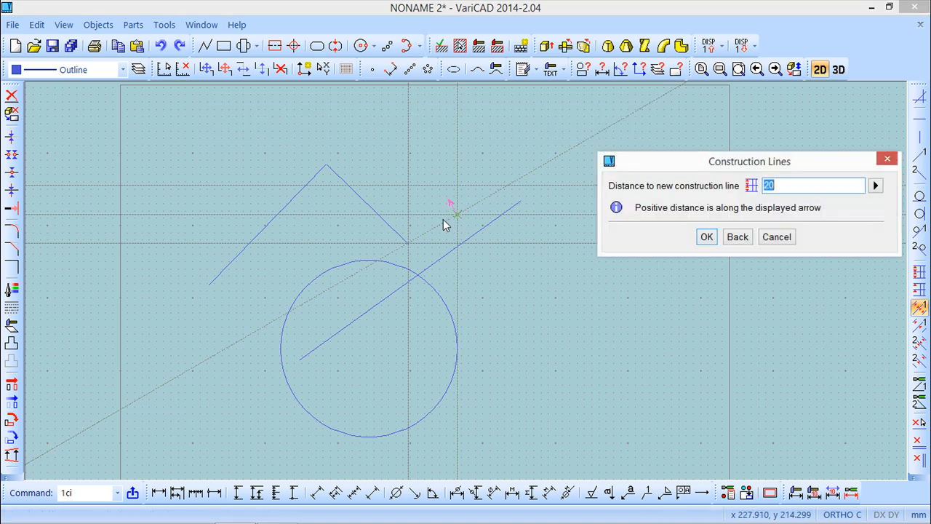
{"action": "key", "text": "Return"}
{"action": "left_click", "coordinate": [888, 158]}
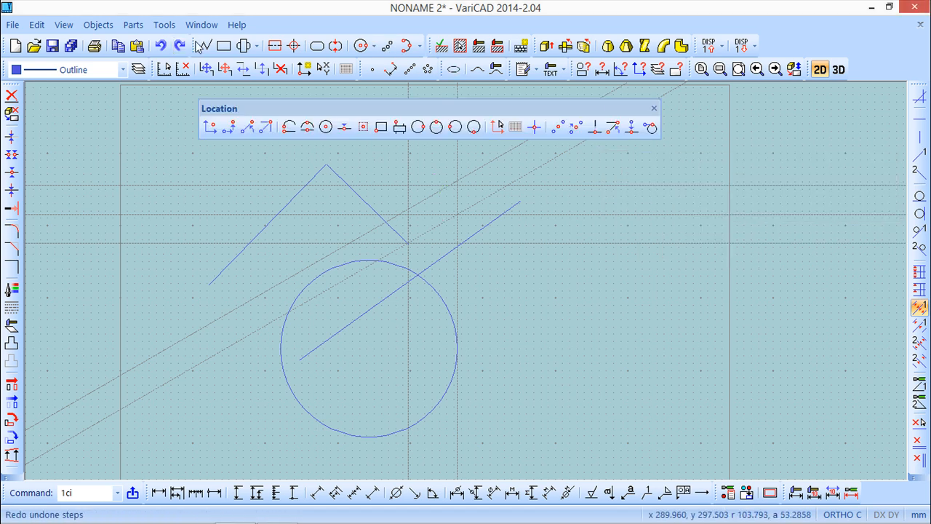
Create an Angle 1 construction line tangent to the circle's upper-left side.
{"action": "left_click", "coordinate": [112, 29]}
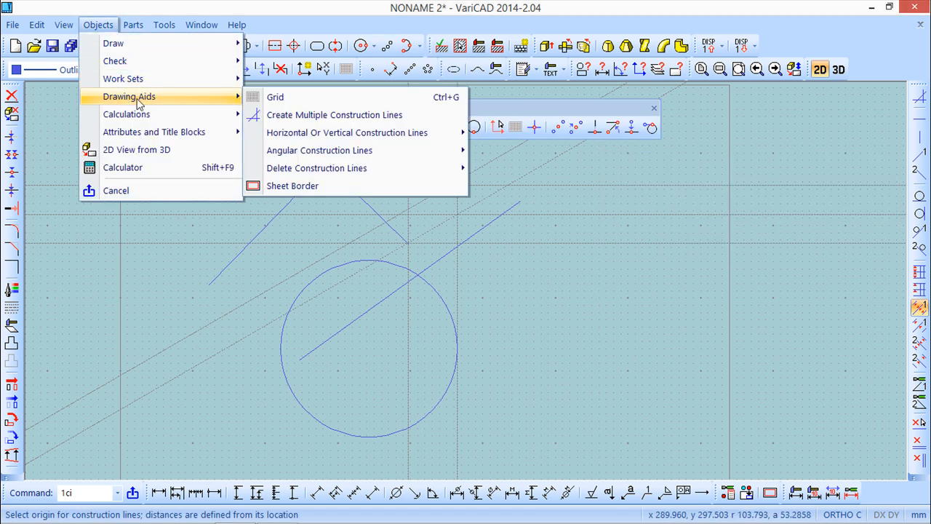
{"action": "mouse_move", "coordinate": [303, 149]}
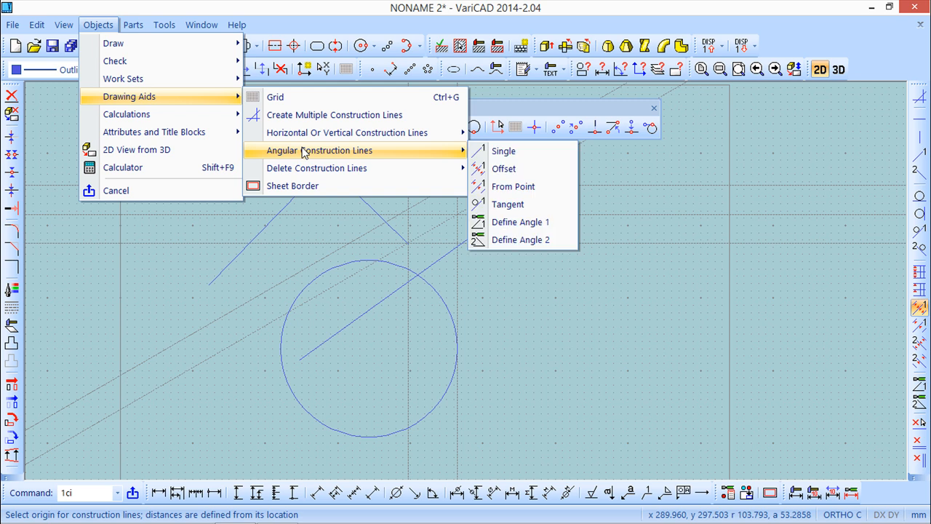
{"action": "left_click", "coordinate": [504, 202]}
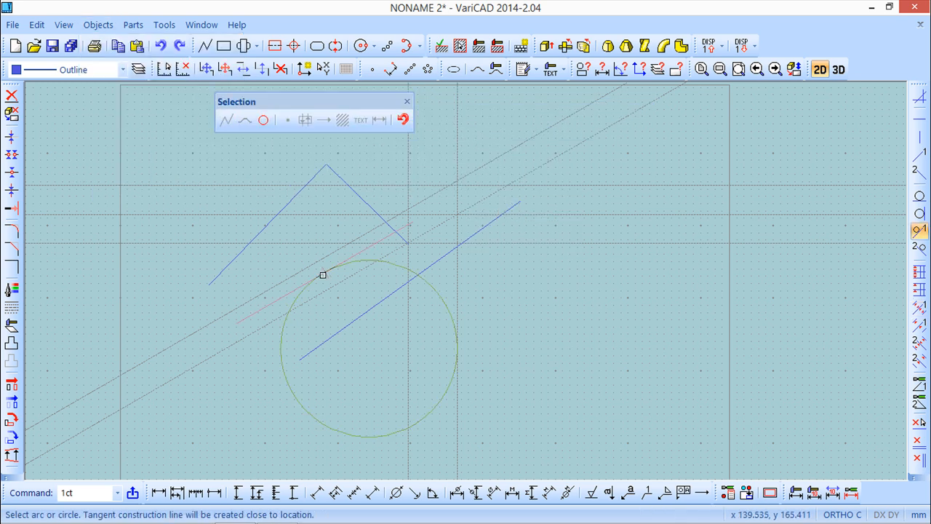
{"action": "left_click", "coordinate": [322, 275]}
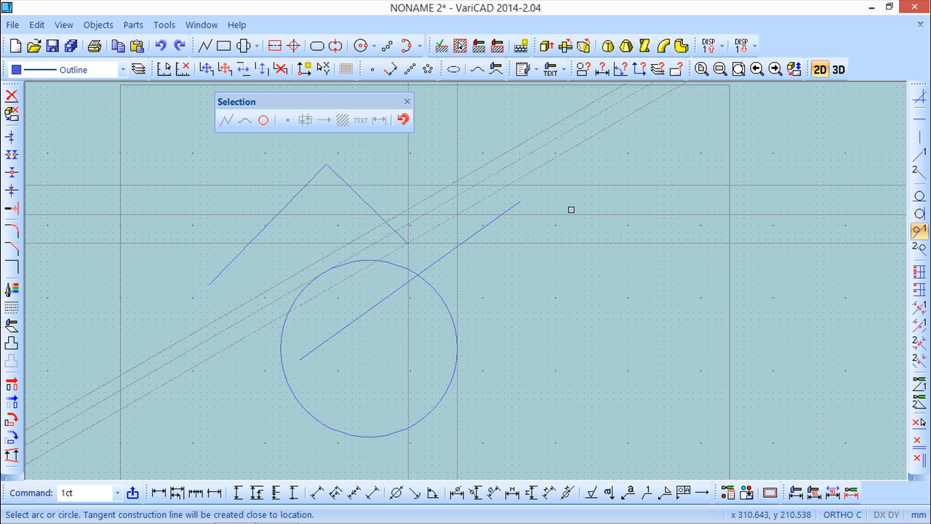
{"action": "left_click", "coordinate": [407, 101]}
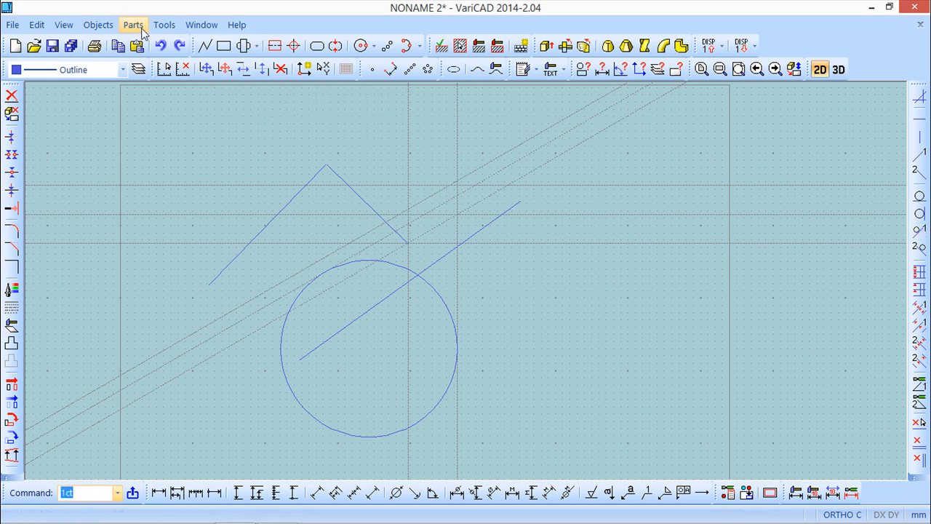
Redefine Angle 1 for angular construction lines with a steeper angle.
{"action": "left_click", "coordinate": [97, 25]}
{"action": "mouse_move", "coordinate": [125, 102]}
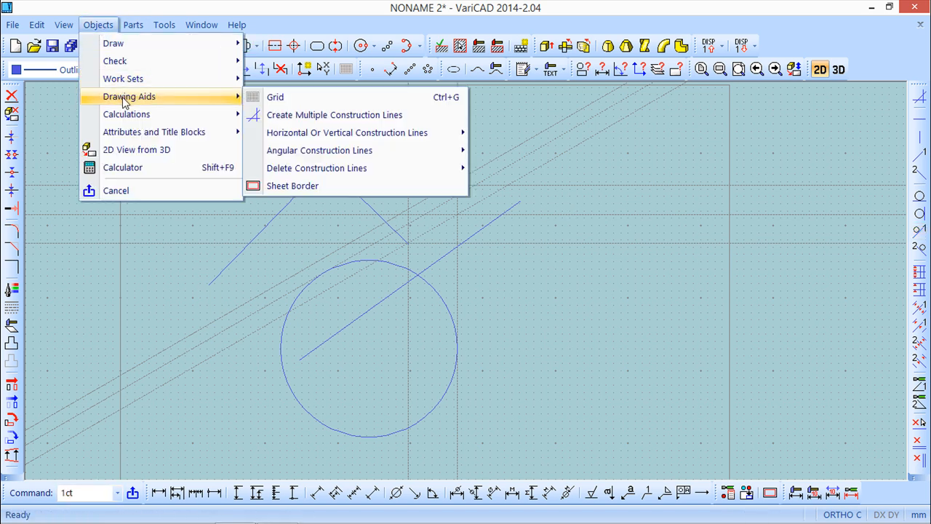
{"action": "mouse_move", "coordinate": [318, 155]}
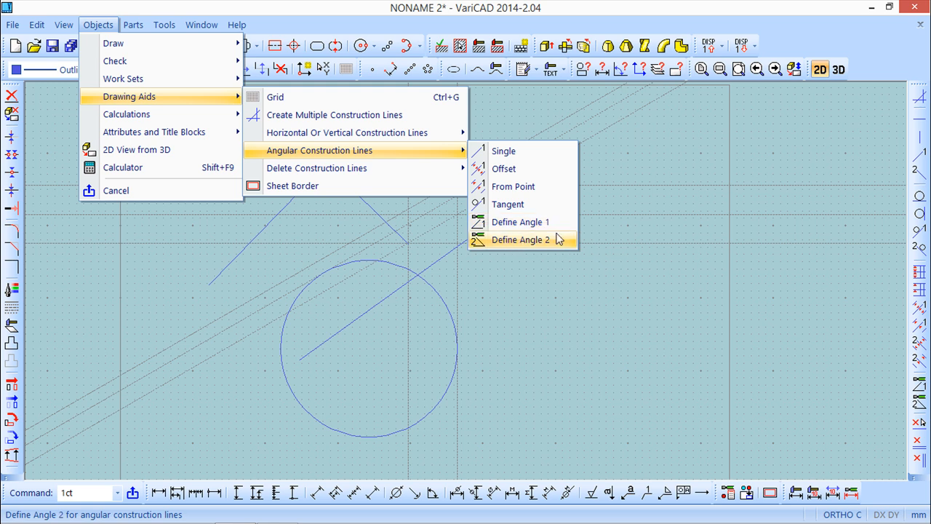
{"action": "mouse_move", "coordinate": [416, 132]}
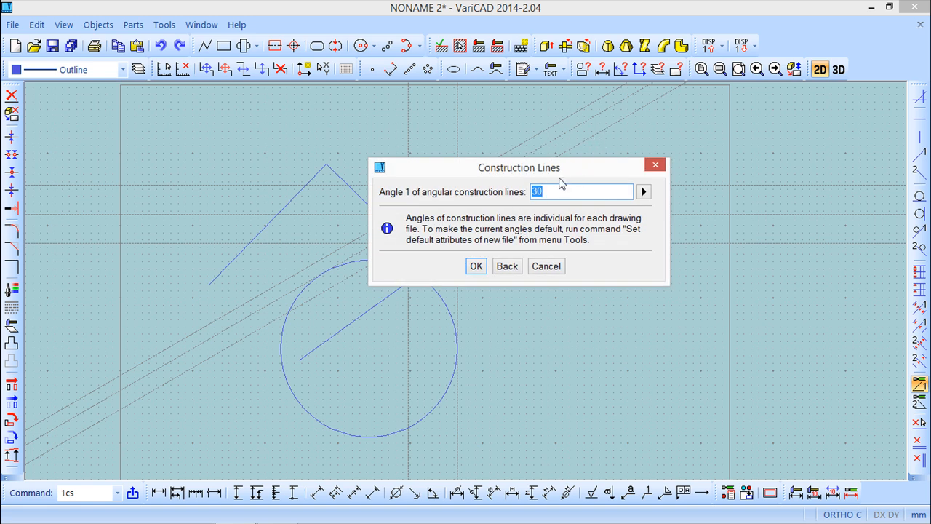
{"action": "key", "text": "Return"}
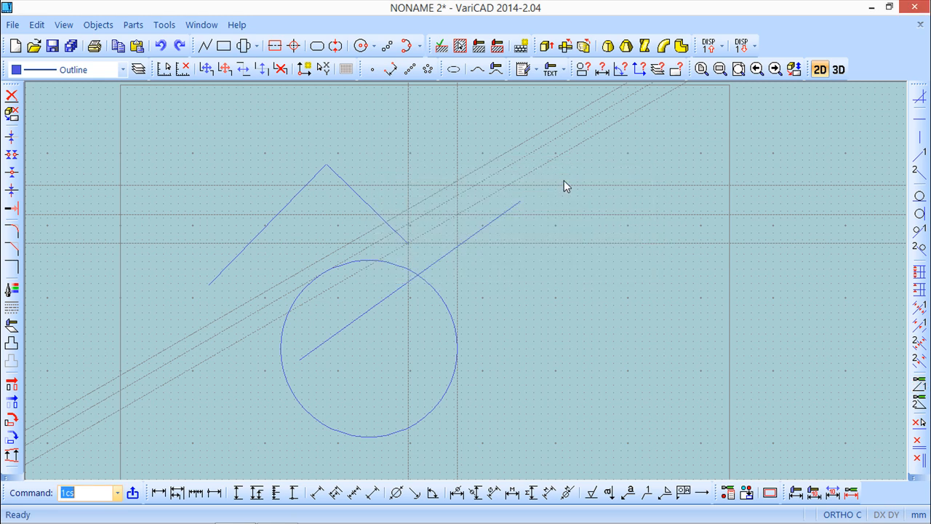
Create an Angle 1 construction line tangent to the circle's upper-left side using the redefined angle.
{"action": "left_click", "coordinate": [98, 25]}
{"action": "mouse_move", "coordinate": [116, 96]}
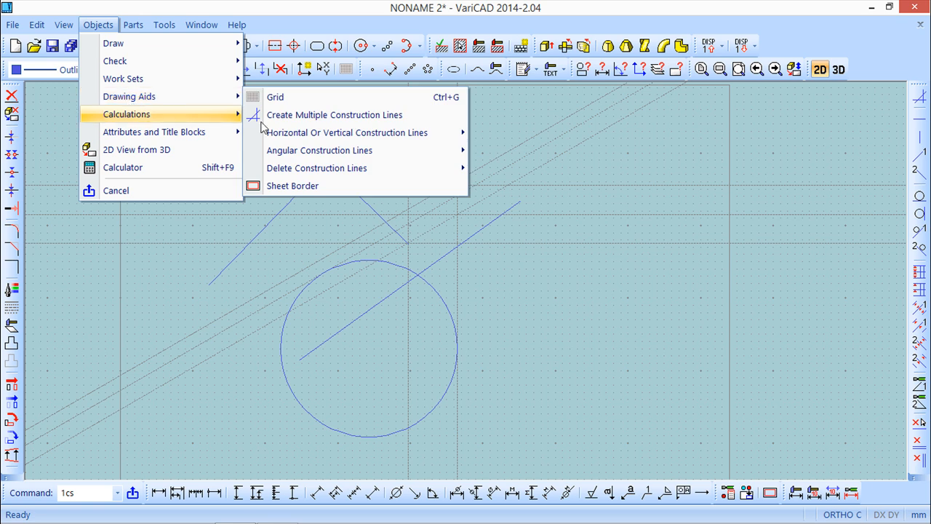
{"action": "mouse_move", "coordinate": [301, 153]}
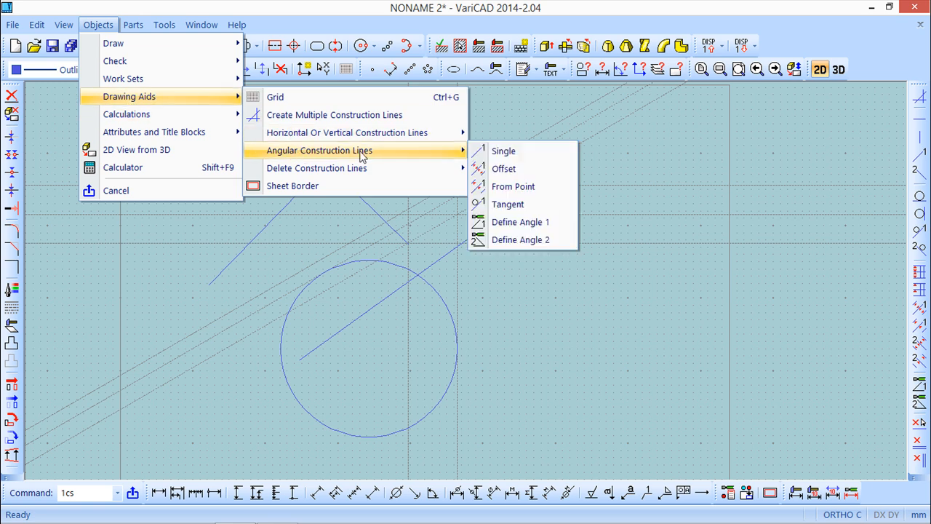
{"action": "left_click", "coordinate": [519, 206]}
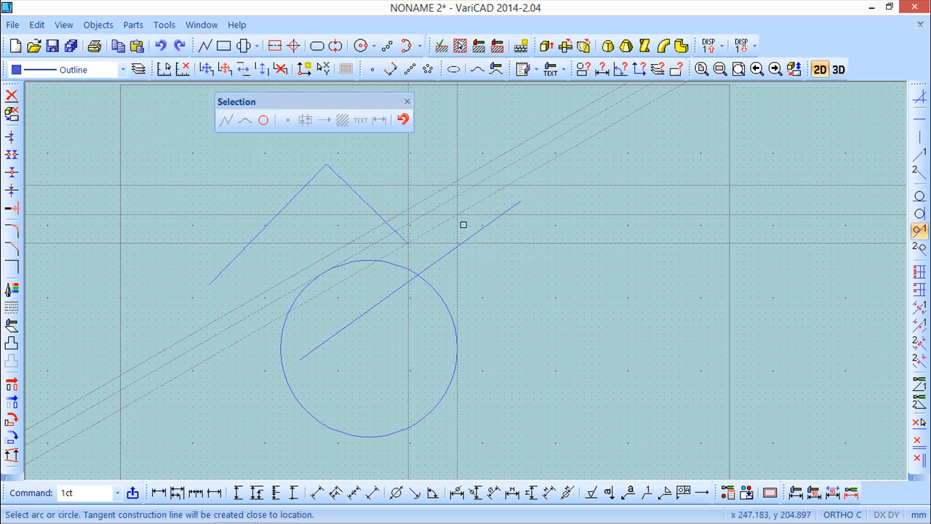
{"action": "left_click", "coordinate": [299, 298]}
{"action": "left_click", "coordinate": [98, 25]}
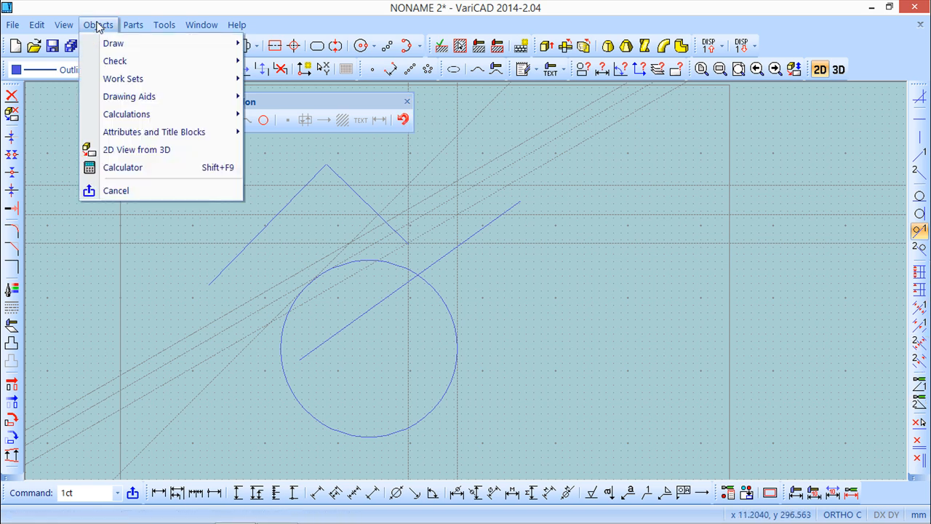
{"action": "mouse_move", "coordinate": [142, 100]}
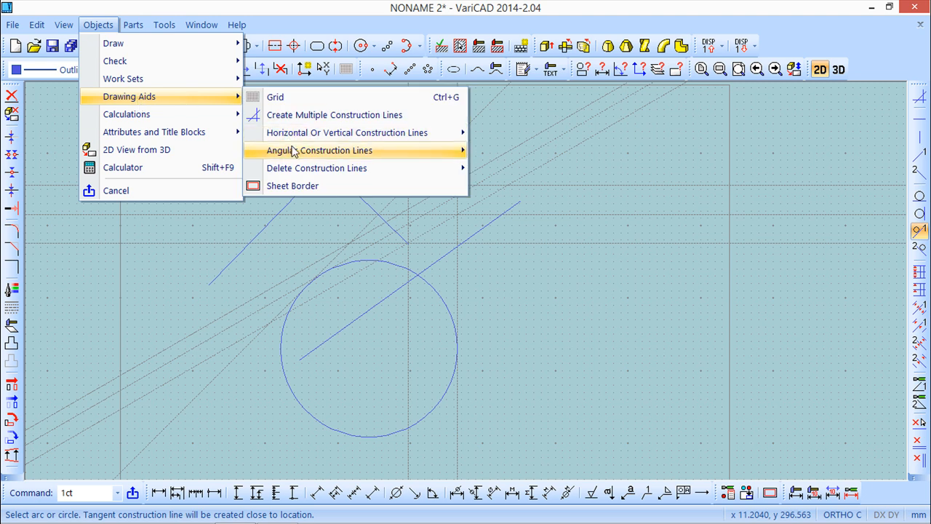
{"action": "mouse_move", "coordinate": [294, 150]}
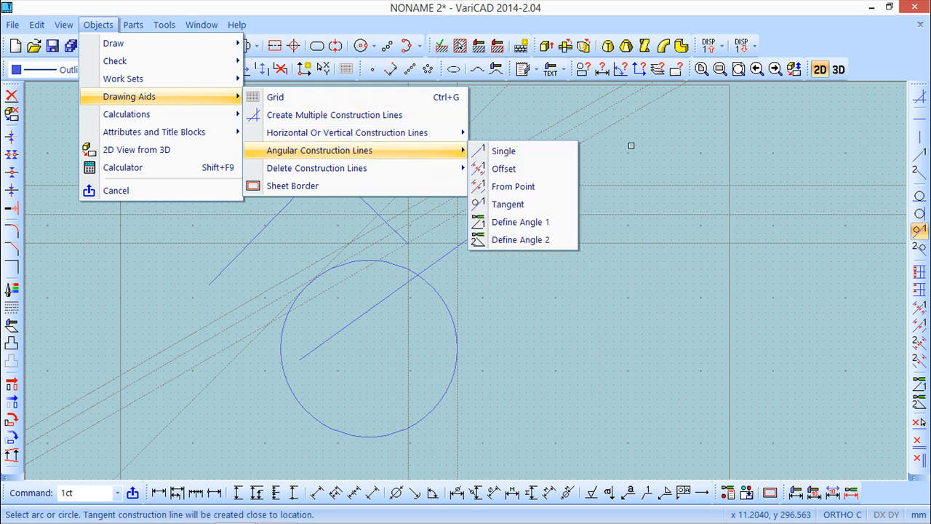
{"action": "left_click", "coordinate": [579, 9]}
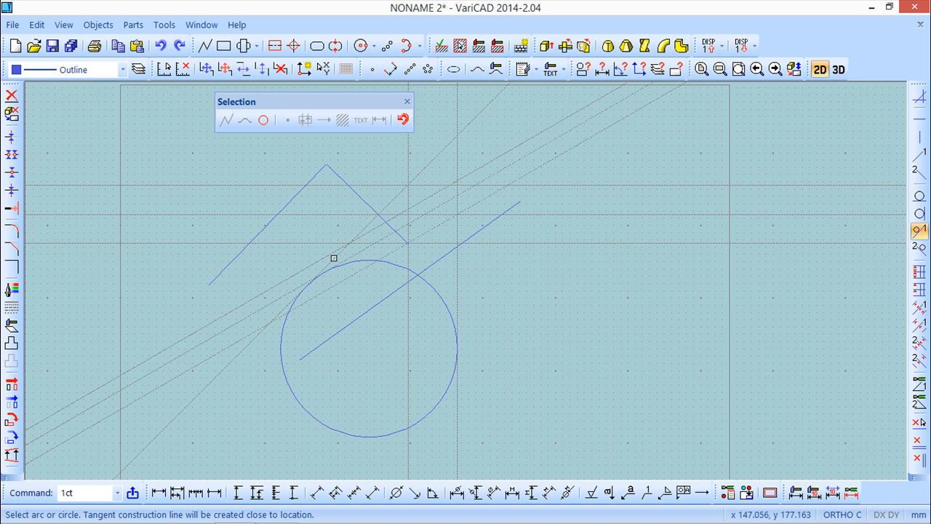
Using Create Multiple Construction Lines, add a vertical line 30 mm to the right of an origin picked in the free area right of the circle.
{"action": "left_click", "coordinate": [98, 25]}
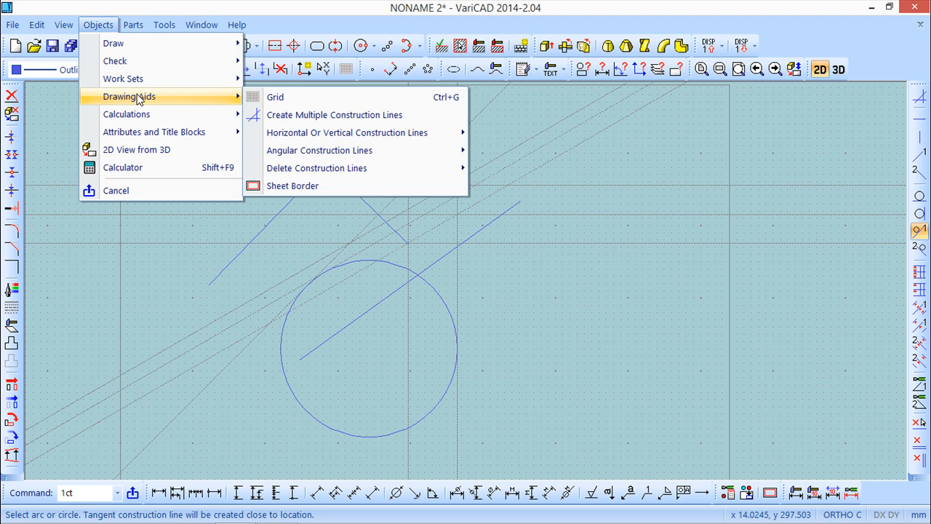
{"action": "left_click", "coordinate": [304, 116]}
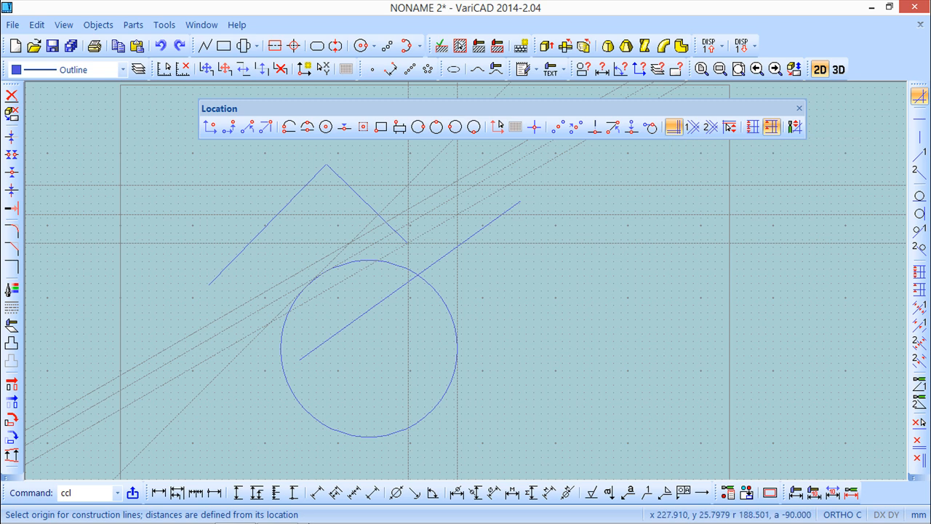
{"action": "left_click", "coordinate": [565, 296]}
{"action": "left_click", "coordinate": [581, 297]}
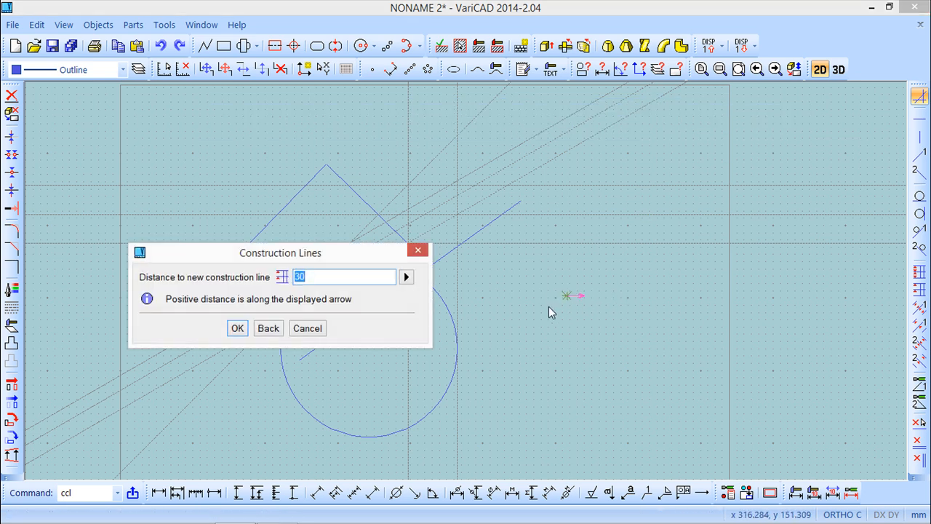
{"action": "left_click", "coordinate": [238, 327]}
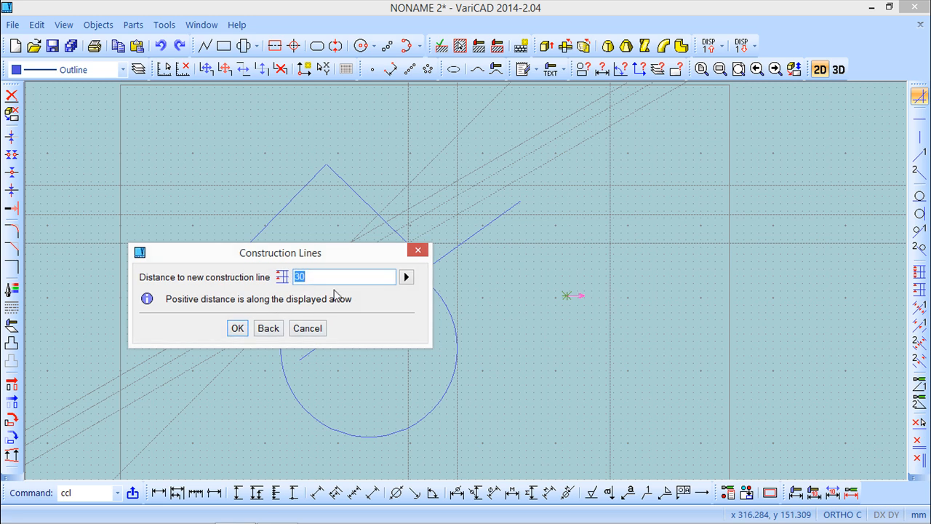
{"action": "left_click", "coordinate": [269, 329]}
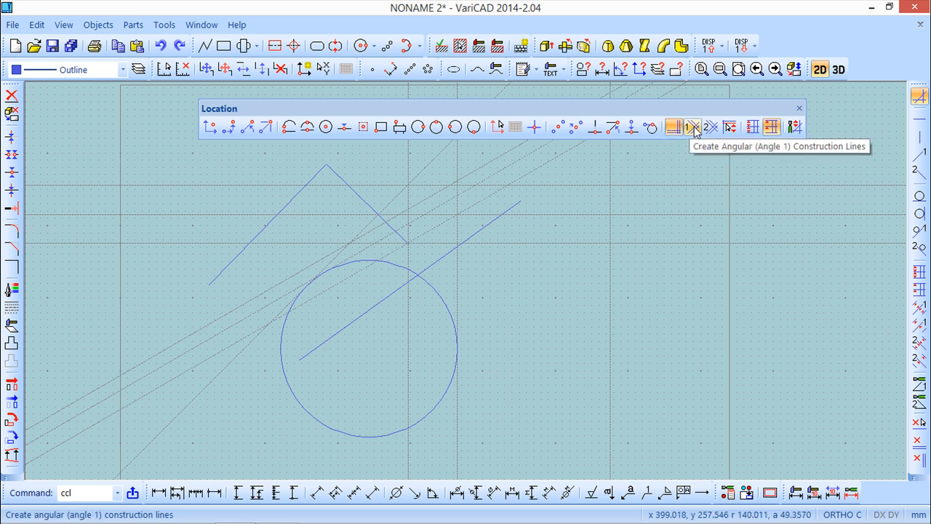
Add one Angle 1 construction line offset to the upper right of an origin picked in the free area right of the circle.
{"action": "left_click", "coordinate": [693, 128]}
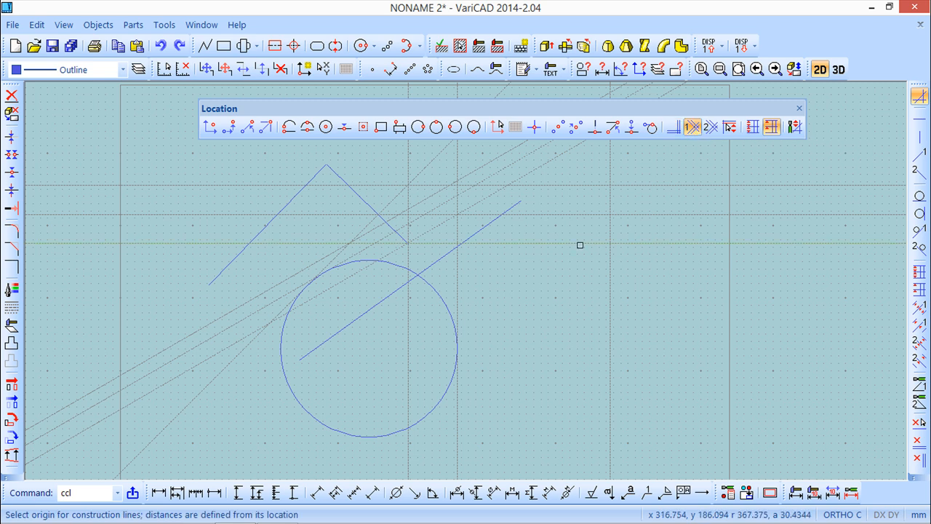
{"action": "left_click", "coordinate": [536, 305]}
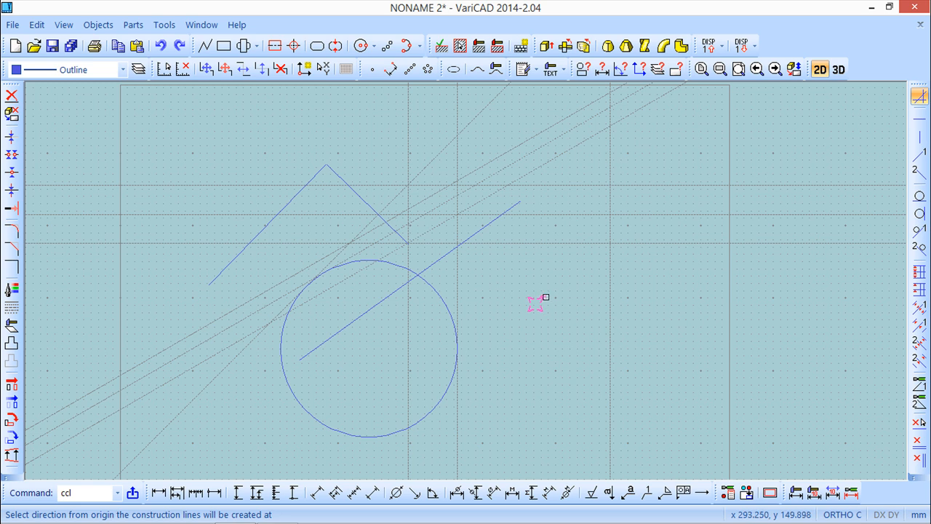
{"action": "left_click", "coordinate": [546, 296]}
{"action": "left_click", "coordinate": [222, 314]}
{"action": "left_click", "coordinate": [248, 310]}
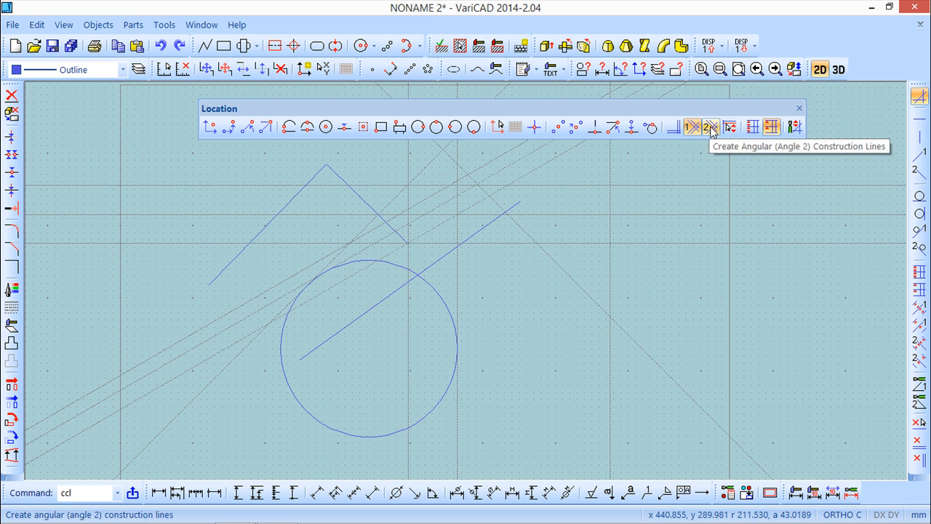
Place two parallel Angle 2 construction lines by cursor position, to the upper right of an origin near the new Angle 1 line.
{"action": "left_click", "coordinate": [711, 128]}
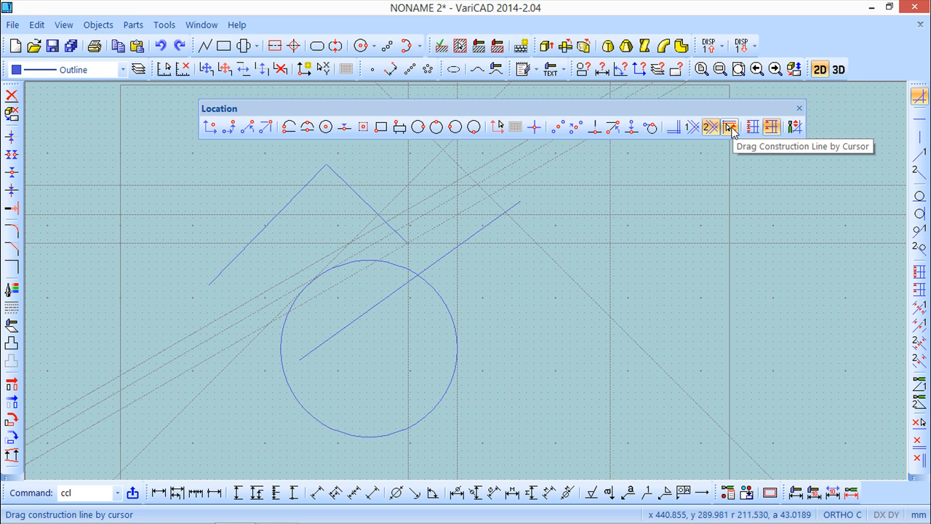
{"action": "left_click", "coordinate": [731, 128]}
{"action": "left_click", "coordinate": [591, 294]}
{"action": "left_click", "coordinate": [627, 263]}
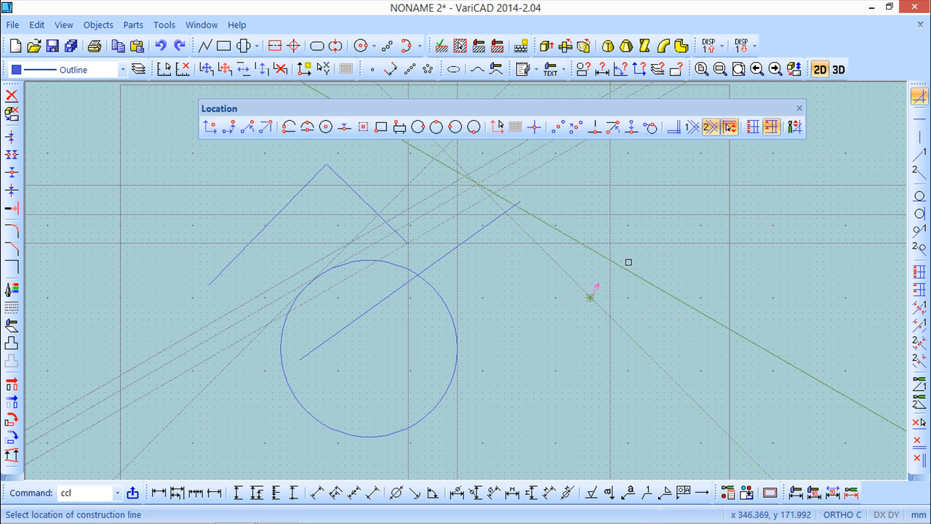
{"action": "left_click", "coordinate": [667, 197]}
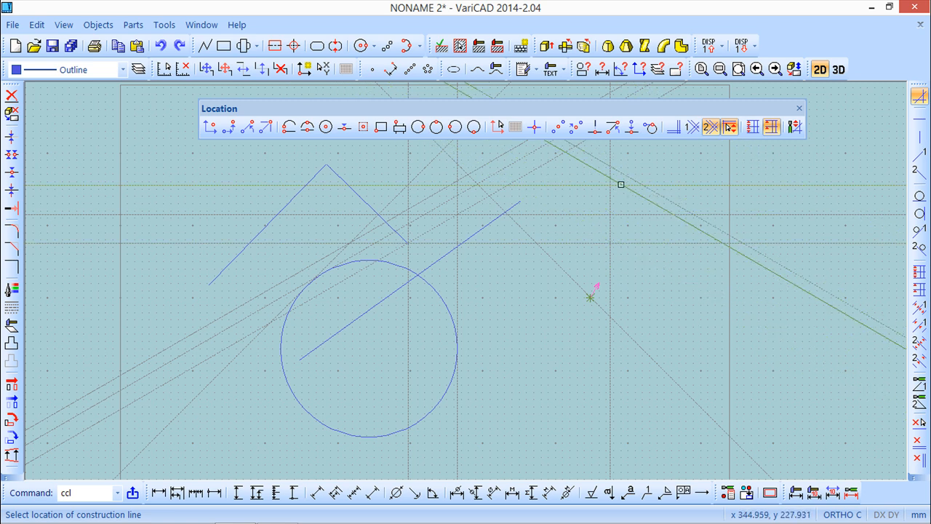
{"action": "left_click", "coordinate": [799, 109]}
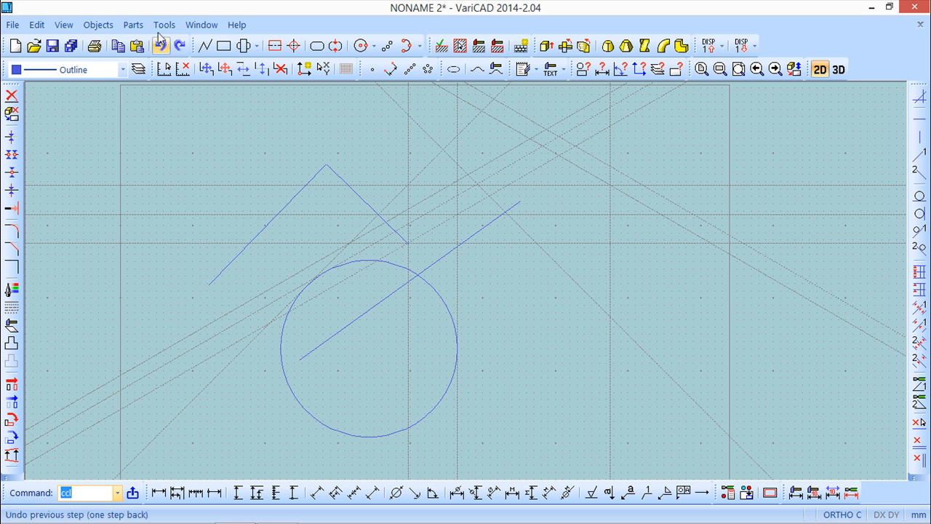
{"action": "left_click", "coordinate": [100, 27]}
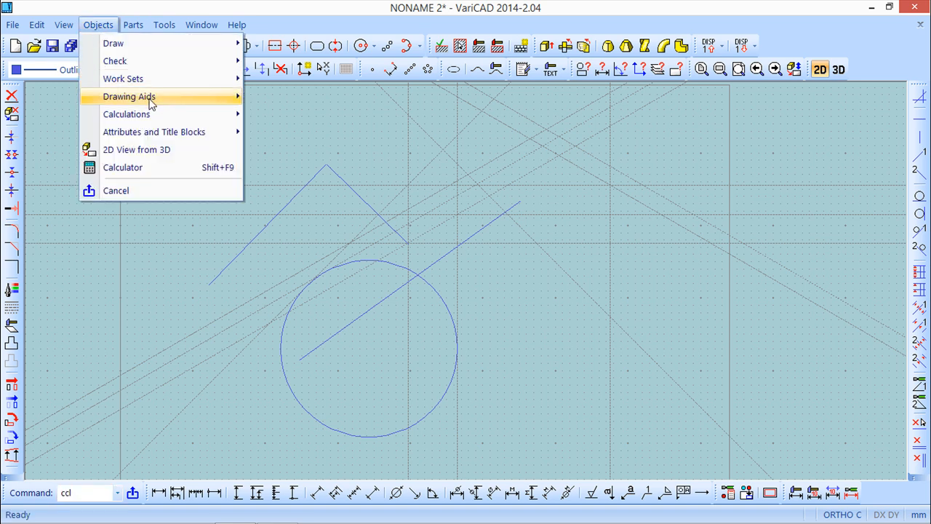
{"action": "mouse_move", "coordinate": [150, 101]}
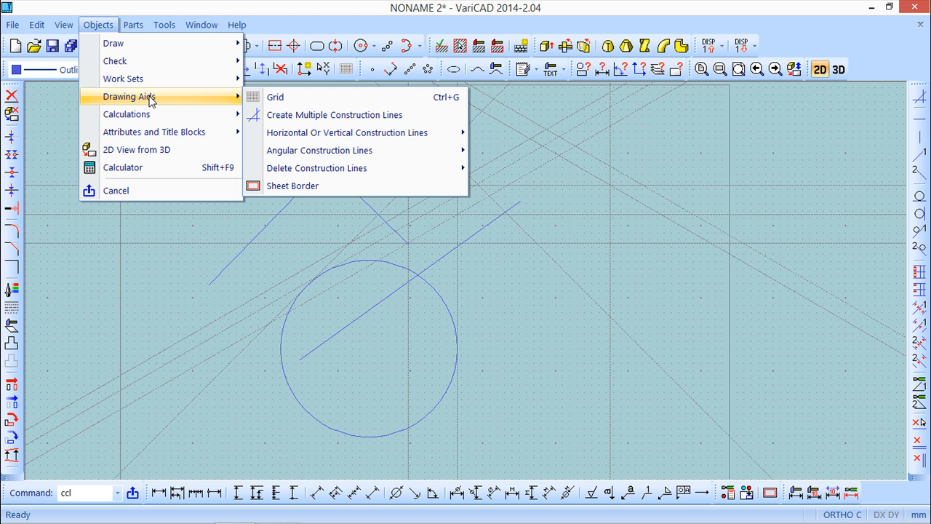
{"action": "mouse_move", "coordinate": [347, 171]}
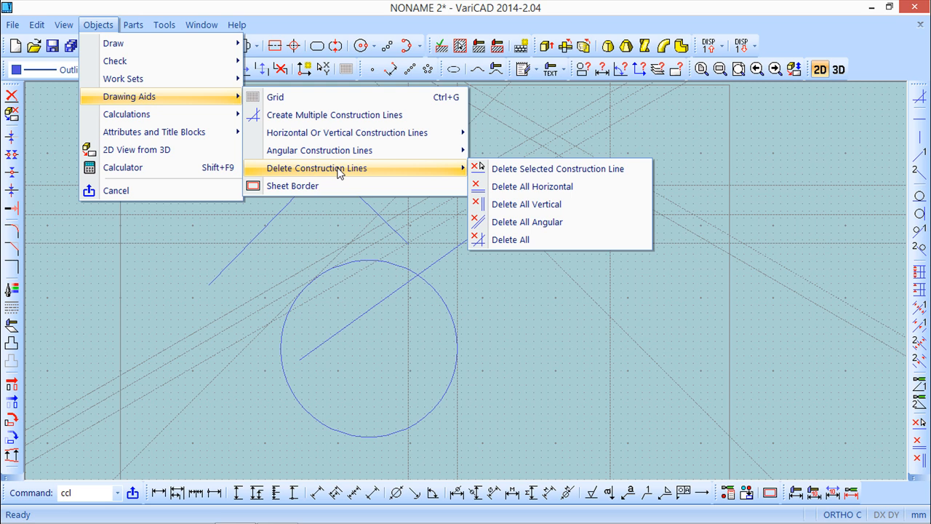
{"action": "left_click", "coordinate": [309, 11]}
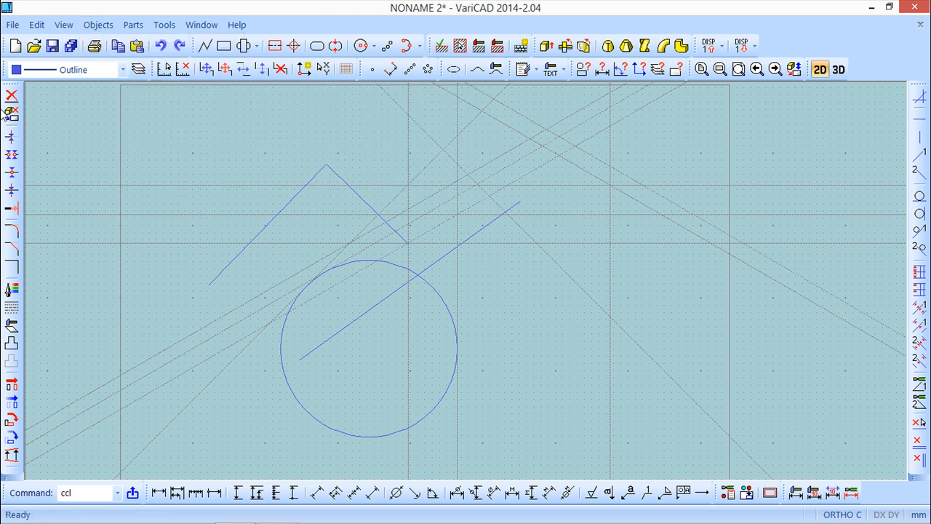
Try to select the uppermost horizontal construction line with the general Delete Objects command.
{"action": "left_click", "coordinate": [11, 95]}
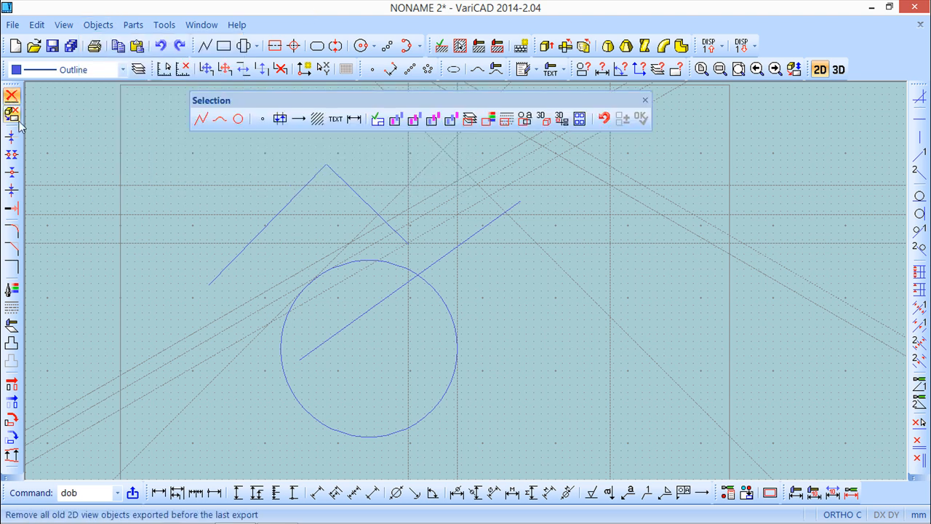
{"action": "left_click", "coordinate": [153, 186]}
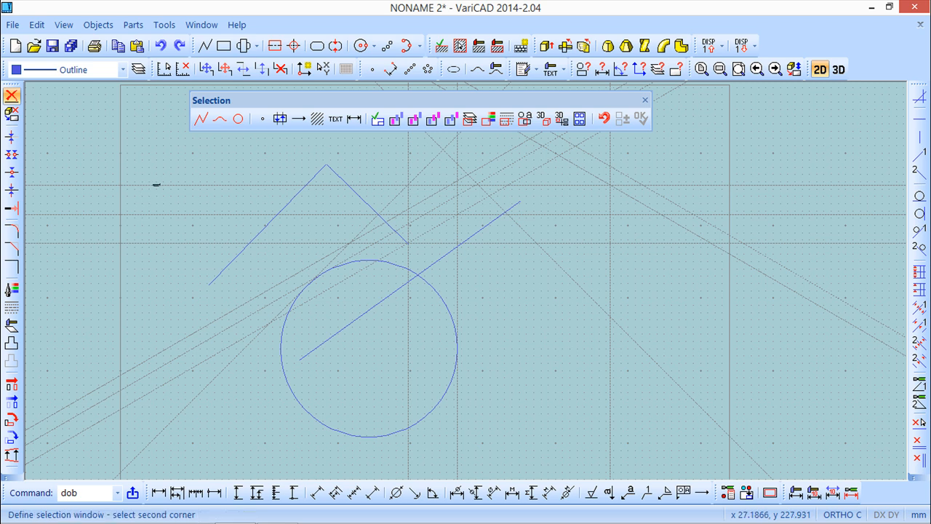
{"action": "left_click", "coordinate": [157, 178]}
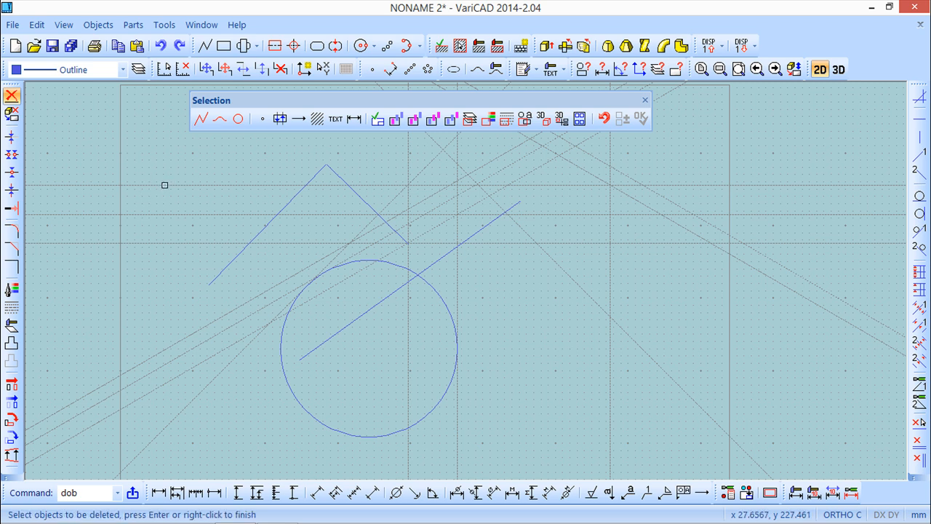
{"action": "left_click", "coordinate": [644, 100]}
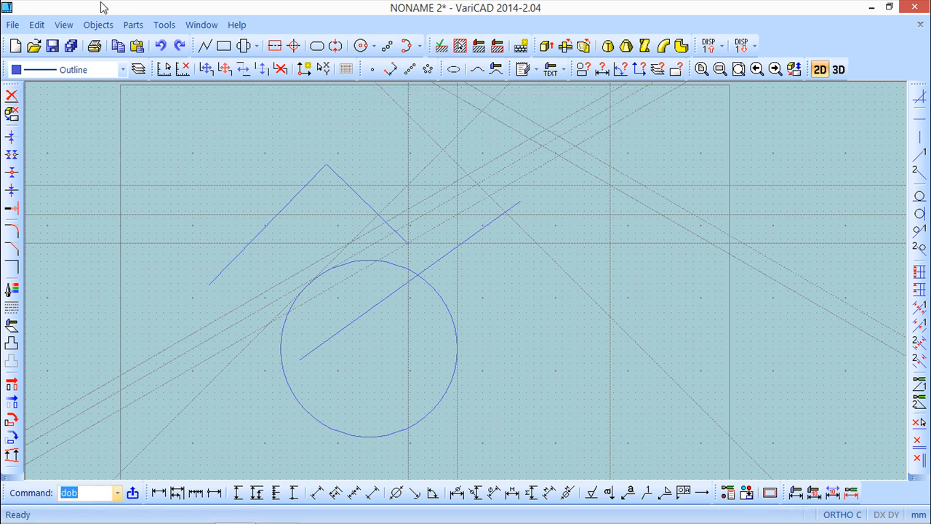
Delete the lowest of the three parallel angular construction lines with Delete Selected Construction Line.
{"action": "left_click", "coordinate": [98, 25]}
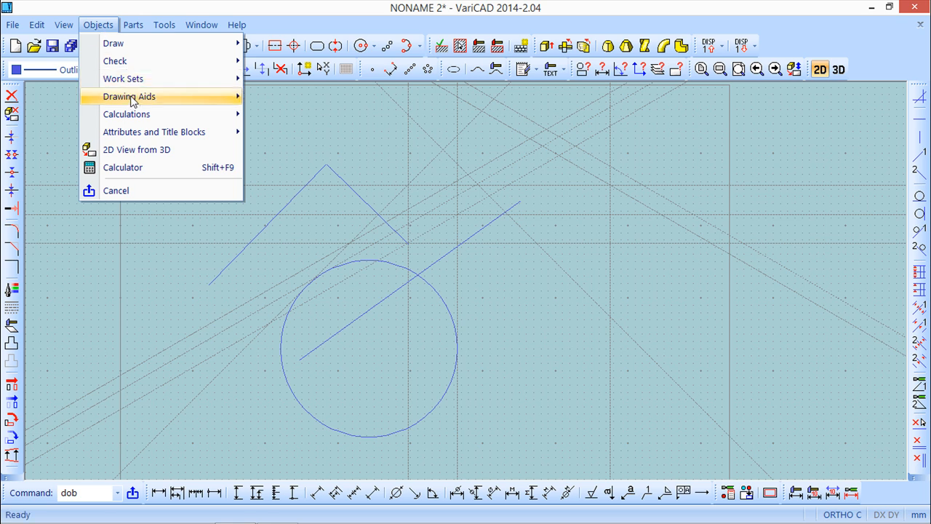
{"action": "mouse_move", "coordinate": [235, 96]}
{"action": "mouse_move", "coordinate": [314, 168]}
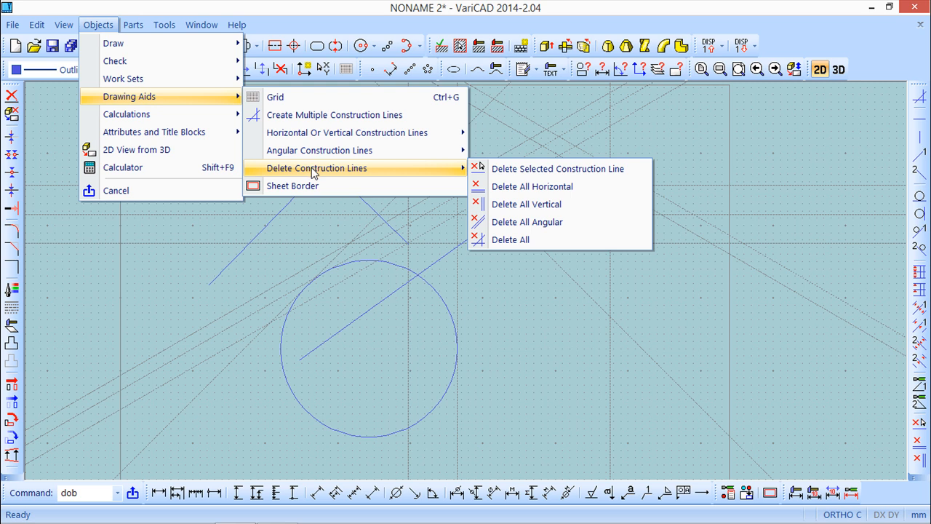
{"action": "left_click", "coordinate": [572, 170]}
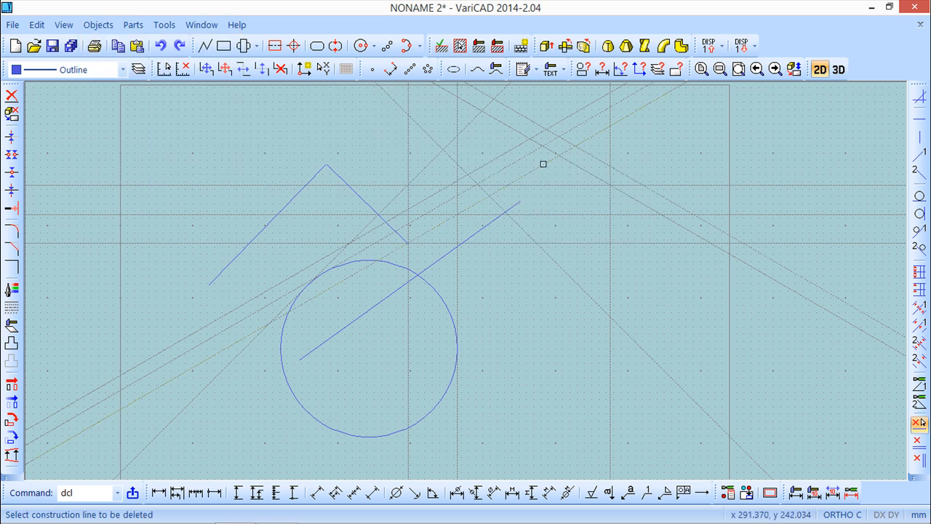
Delete all horizontal construction lines and all vertical construction lines from the drawing.
{"action": "left_click", "coordinate": [97, 25]}
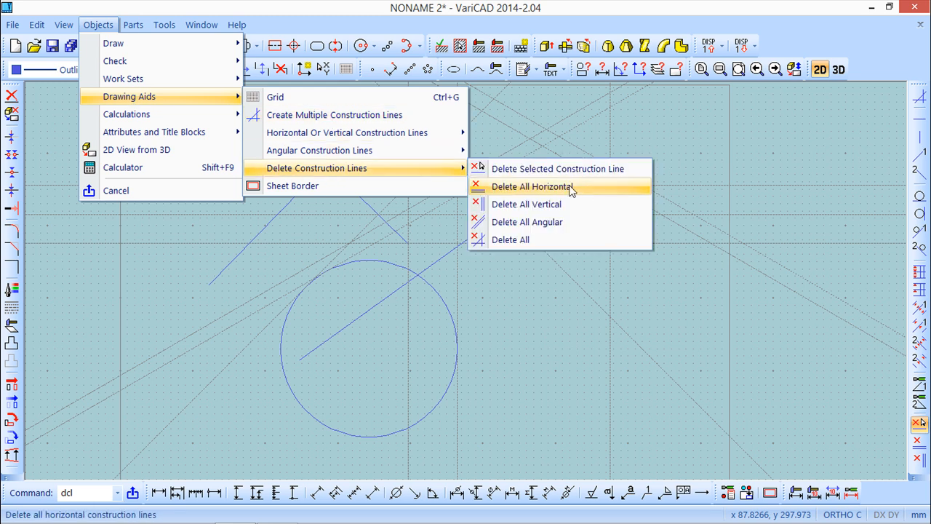
{"action": "left_click", "coordinate": [571, 187]}
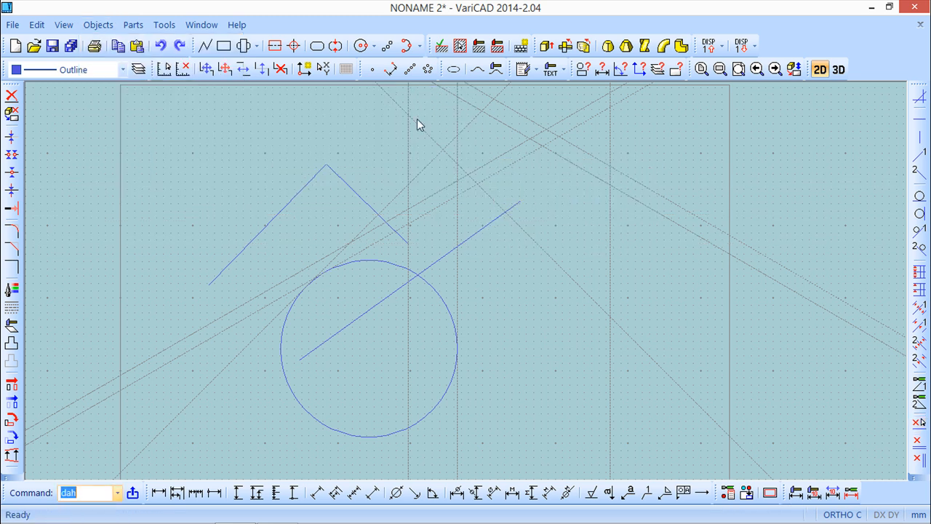
{"action": "left_click", "coordinate": [98, 25]}
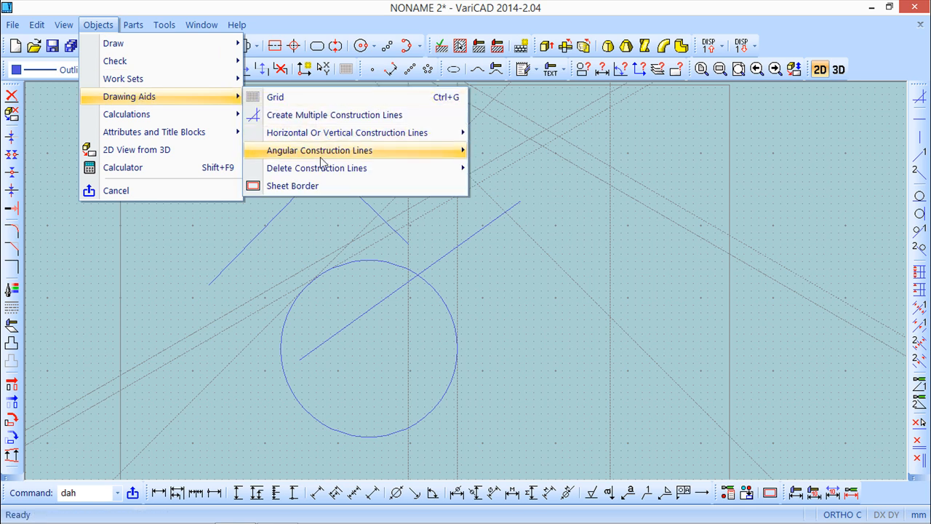
{"action": "mouse_move", "coordinate": [322, 172]}
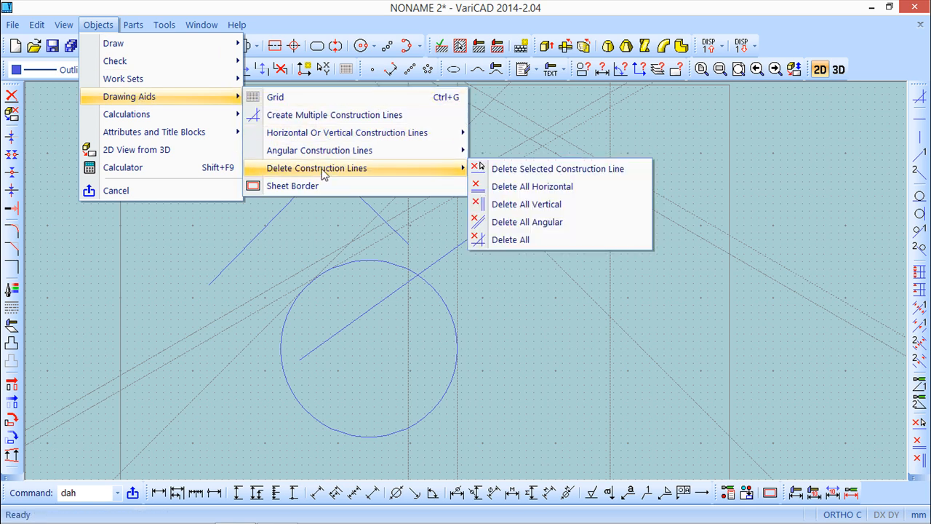
{"action": "left_click", "coordinate": [541, 205]}
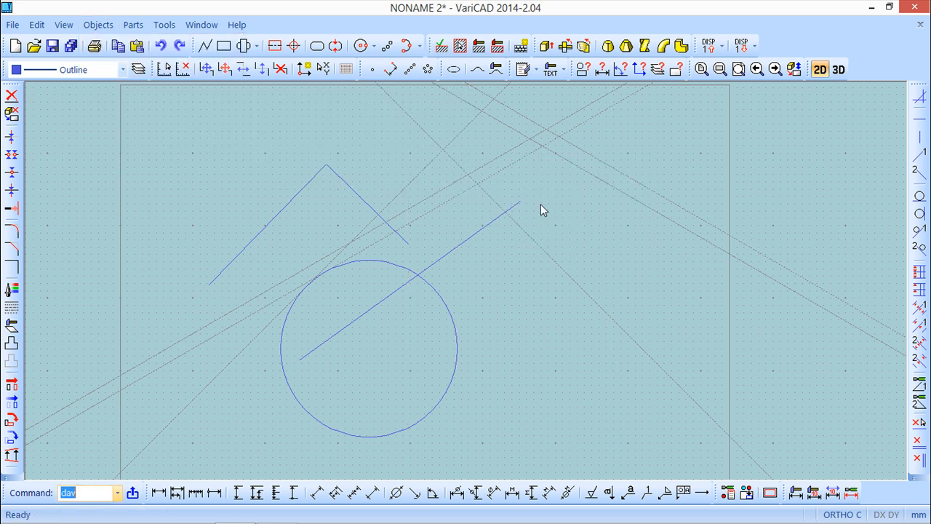
Delete all remaining construction lines at once with the Delete All construction lines command.
{"action": "left_click", "coordinate": [106, 27]}
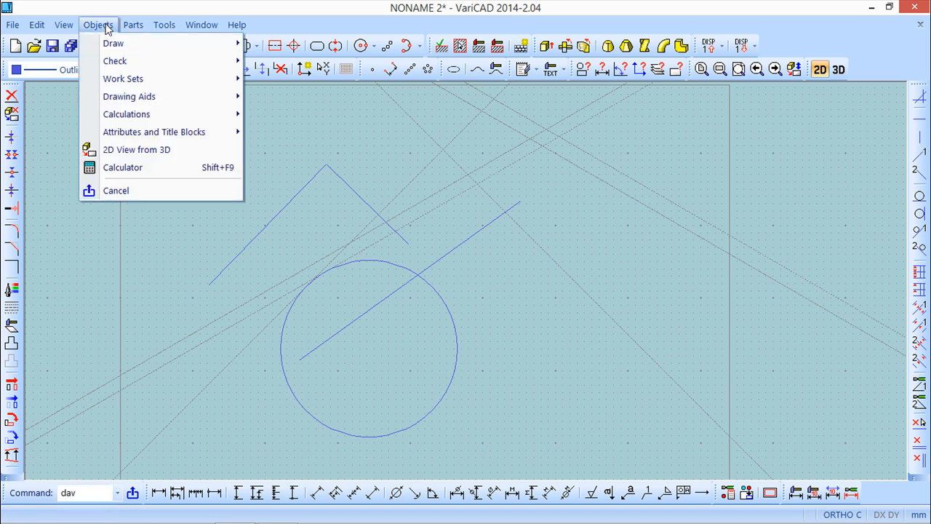
{"action": "mouse_move", "coordinate": [138, 98]}
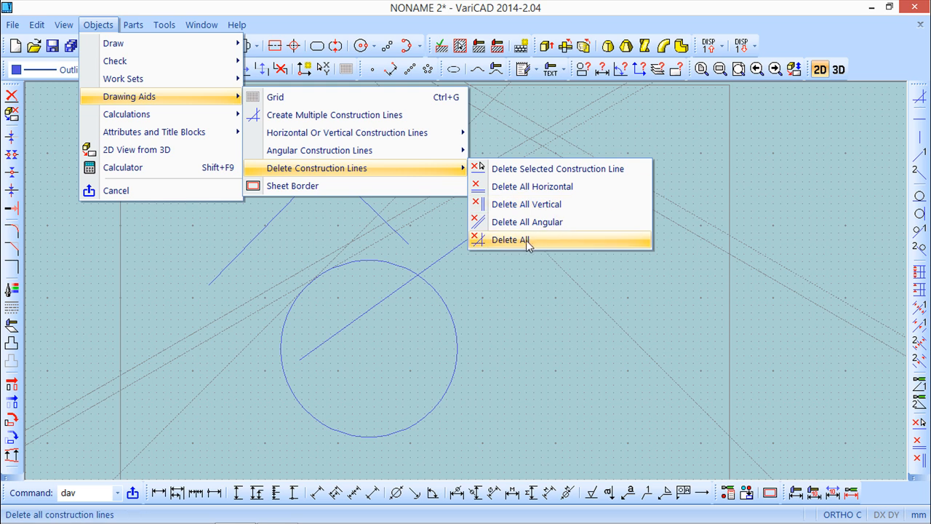
{"action": "left_click", "coordinate": [526, 240]}
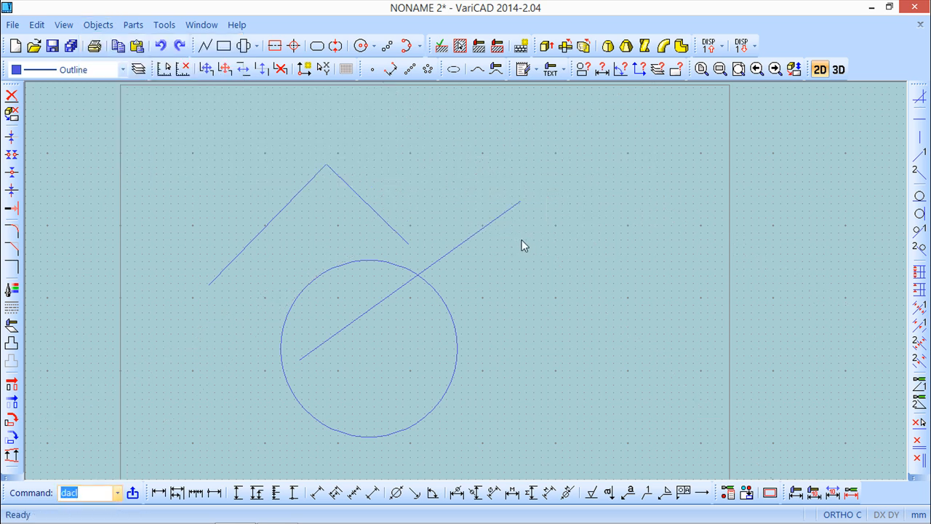
{"action": "scroll", "coordinate": [506, 224], "scroll_direction": "down", "scroll_amount": 2}
{"action": "scroll", "coordinate": [500, 225], "scroll_direction": "up", "scroll_amount": 1}
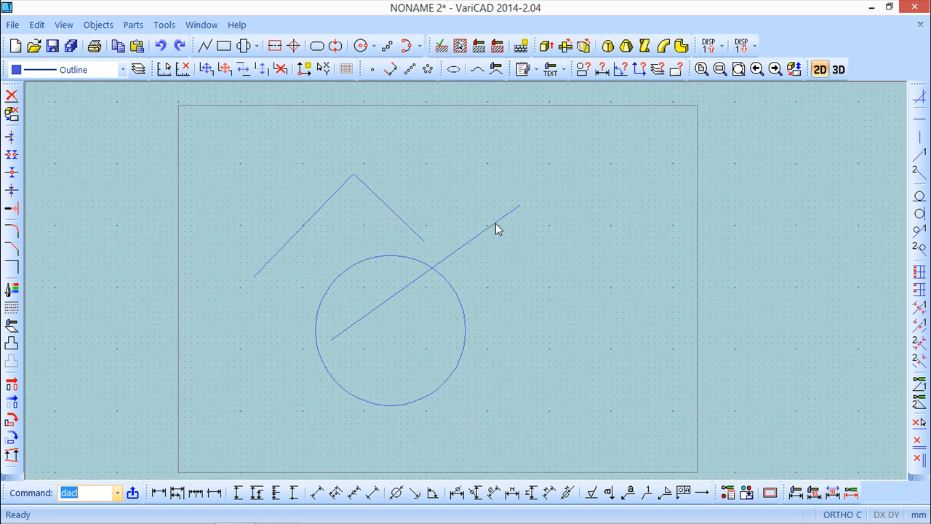